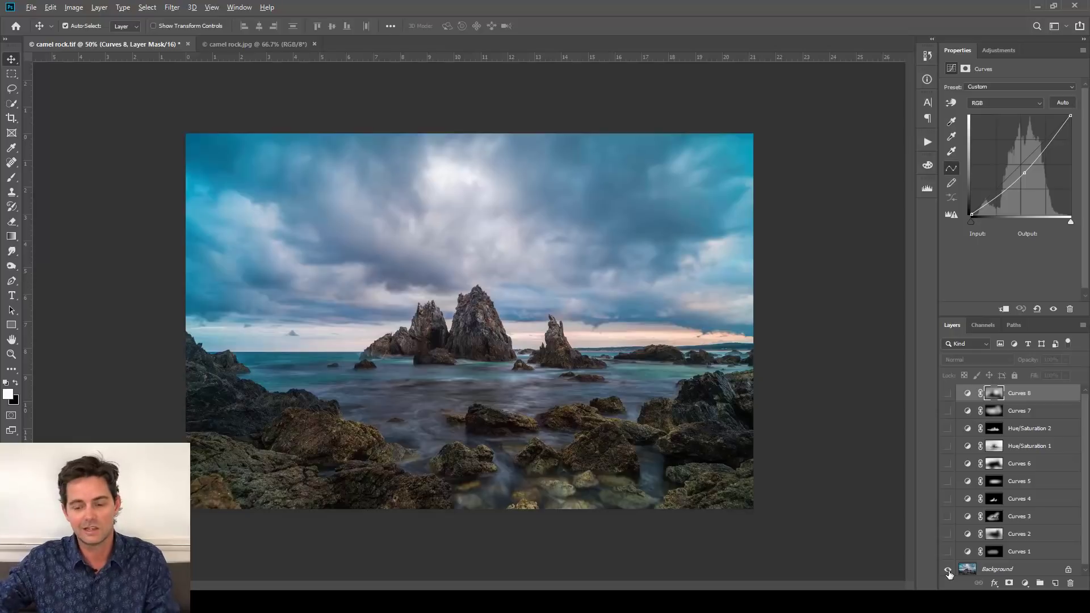
# Step: Turn visibility back on for all eight Curves and two Hue/Saturation layers of camel rock.tif
pyautogui.keyDown('alt'); pyautogui.click(948, 570); pyautogui.keyUp('alt')
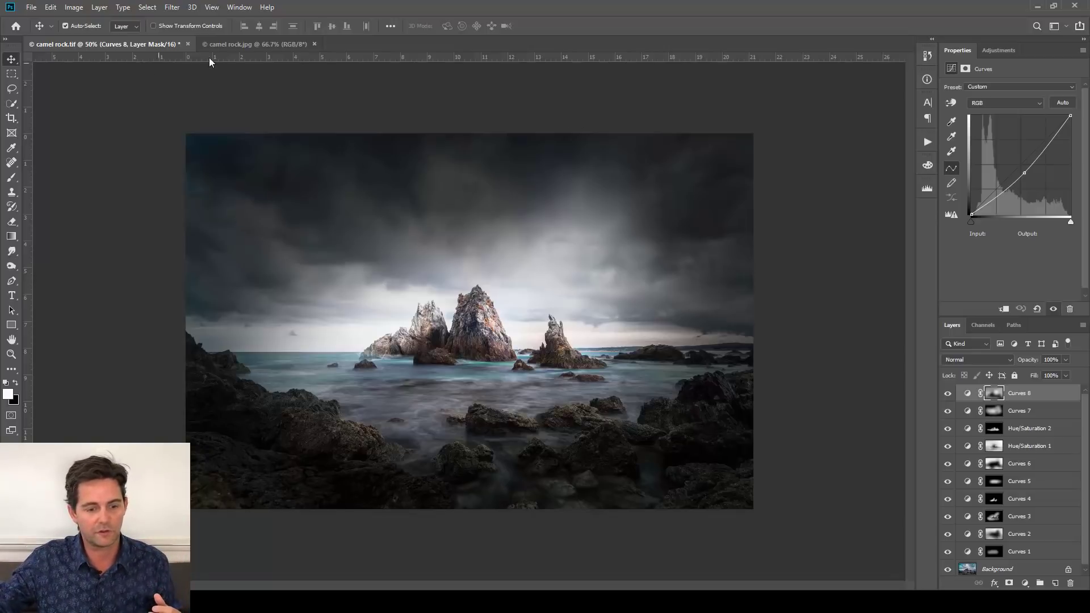
# Step: Switch to the unedited camel rock.jpg document
pyautogui.click(249, 44)
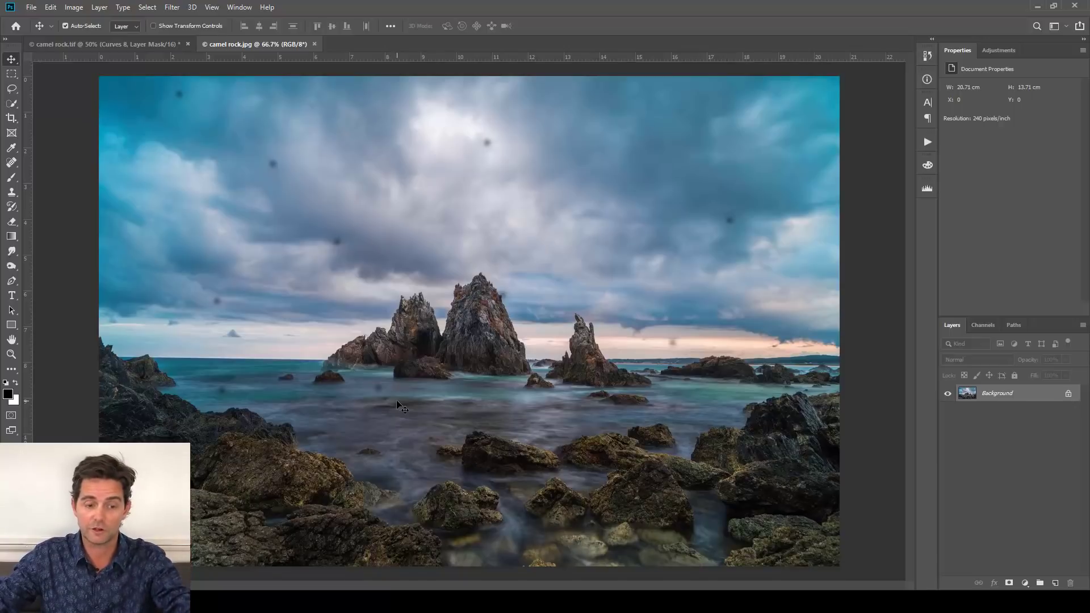
# Step: Open camel rock.jpg from the Desktop through File > Open
pyautogui.click(31, 7)
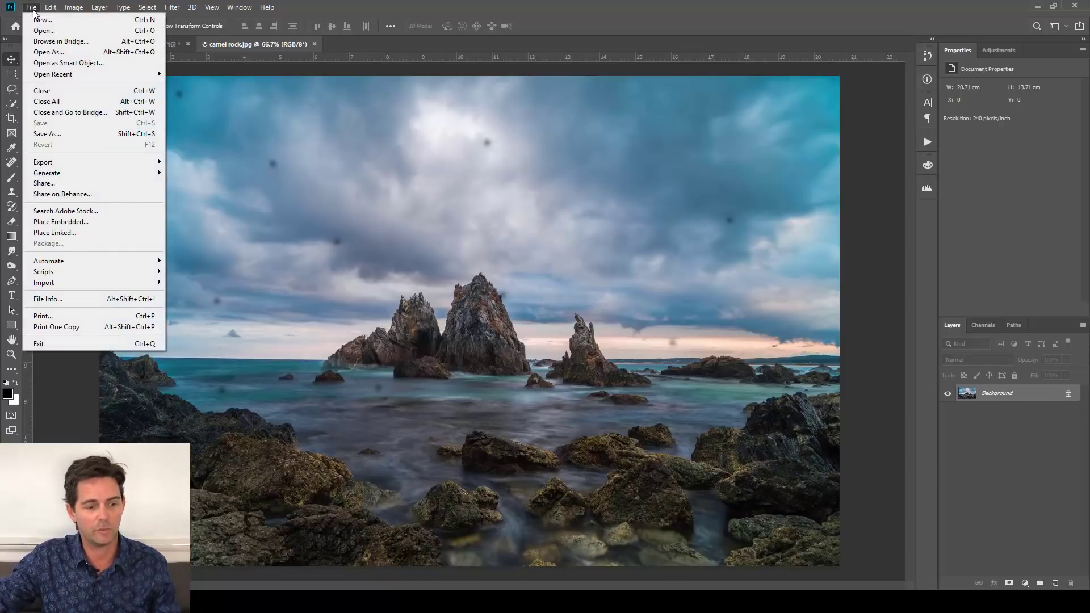
pyautogui.click(35, 33)
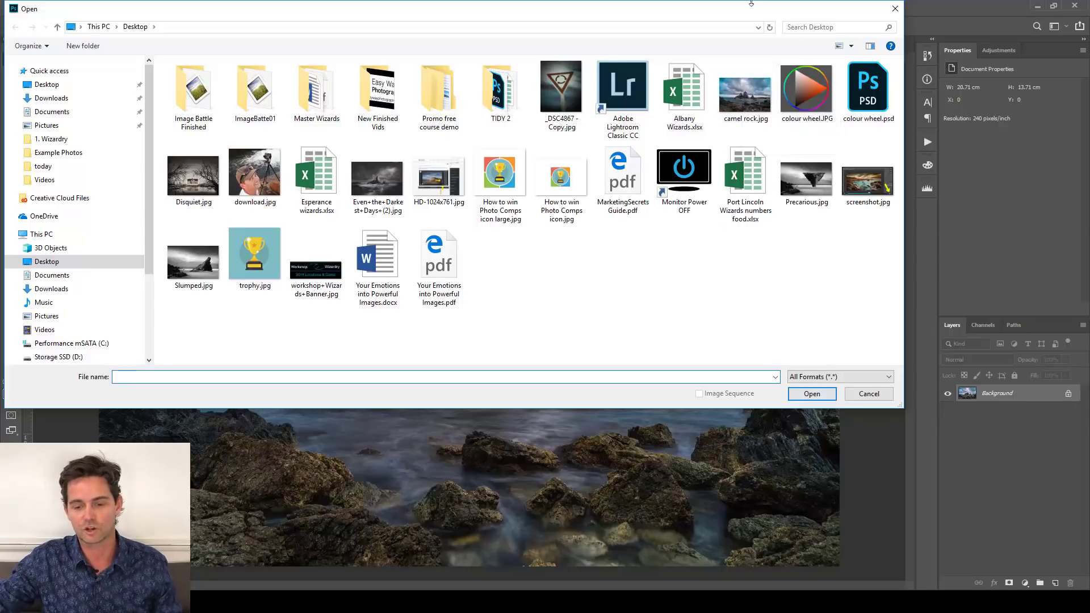
pyautogui.click(745, 95)
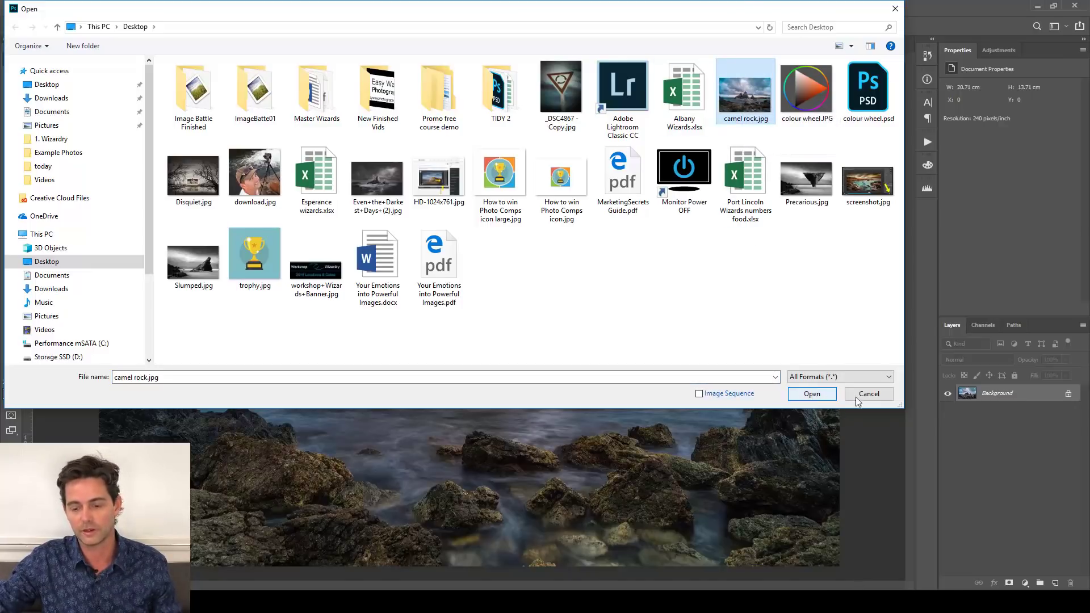
pyautogui.press('Return')
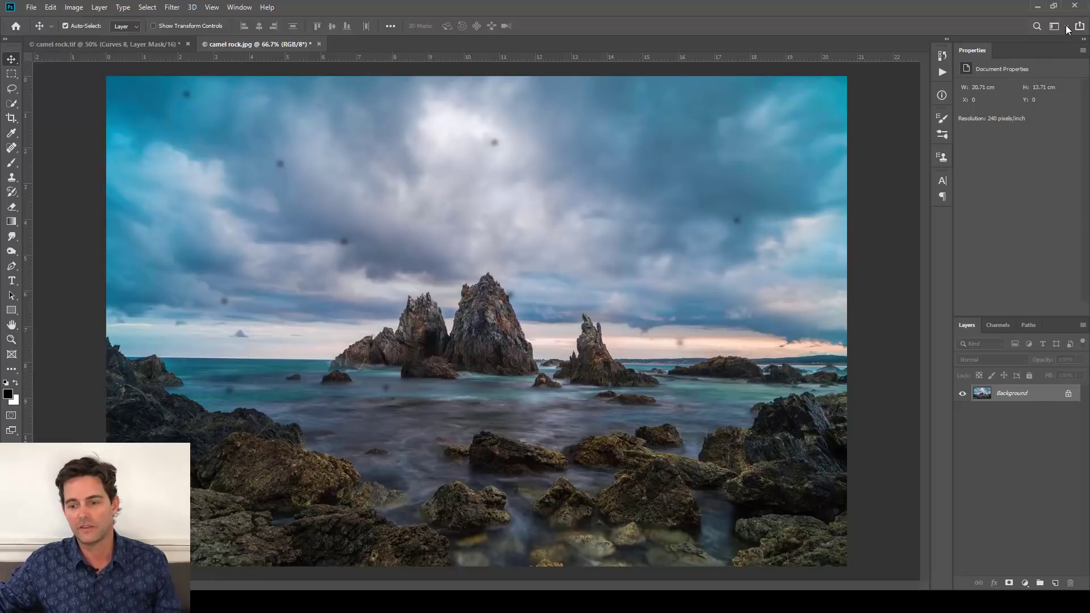
# Step: Switch to the Photography workspace and reset it to its default panel layout
pyautogui.click(1066, 26)
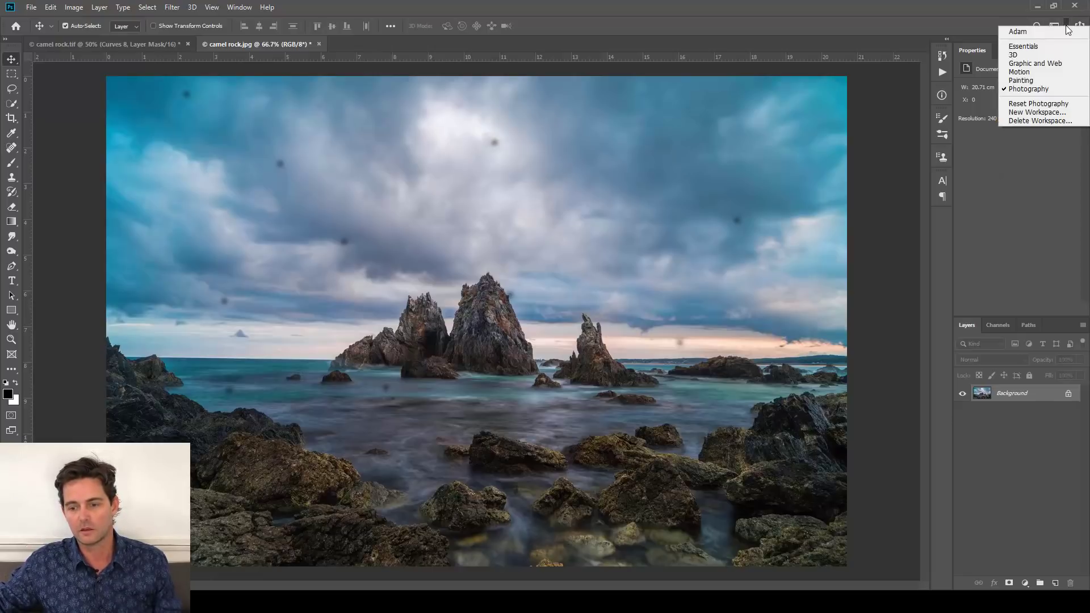
pyautogui.click(1049, 25)
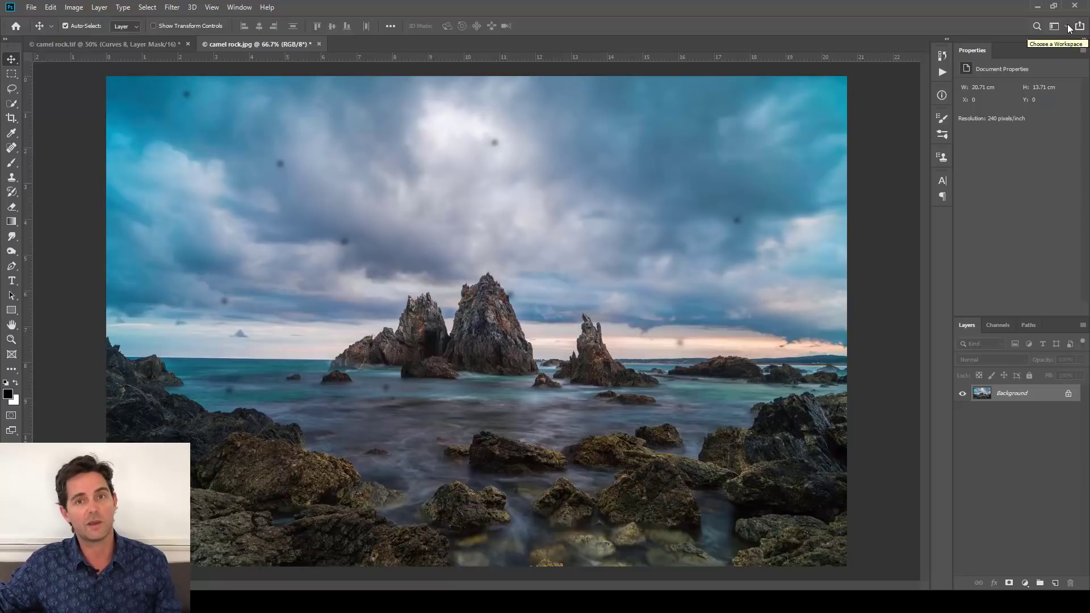
pyautogui.click(1067, 26)
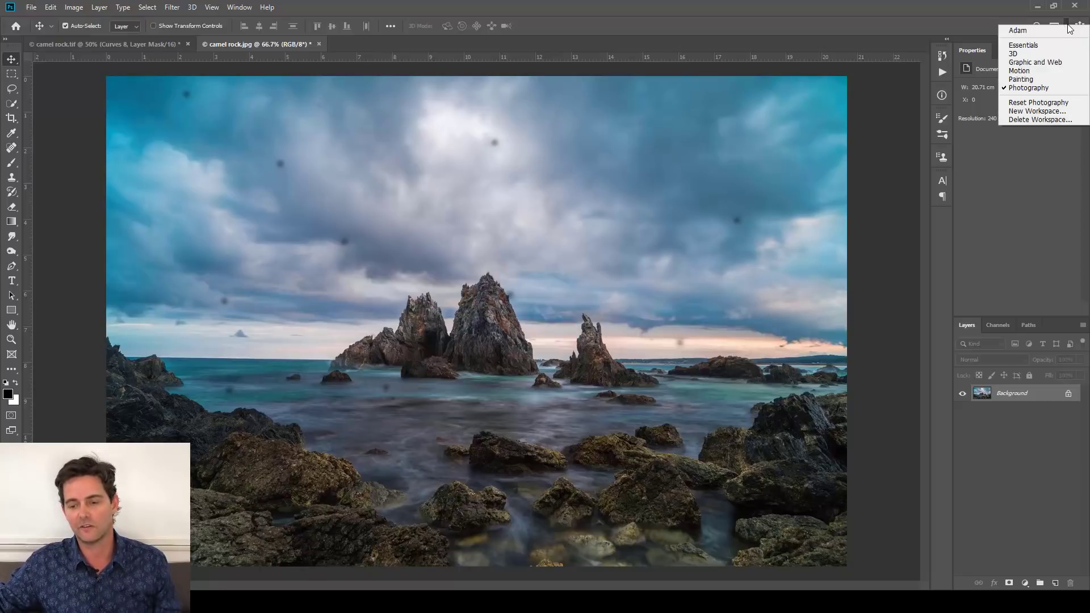
pyautogui.click(1051, 88)
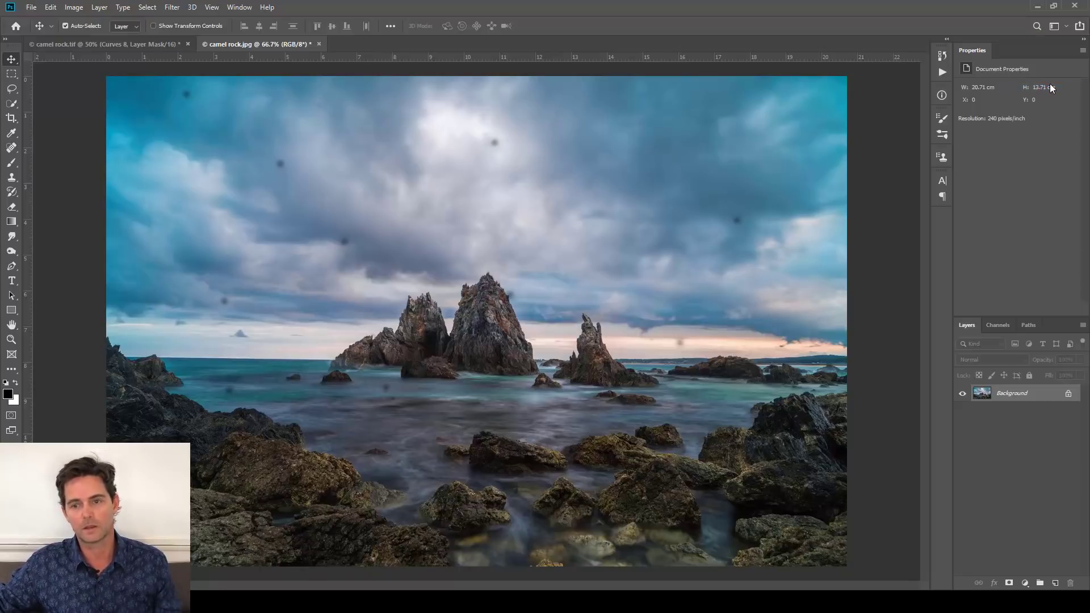
pyautogui.click(1067, 27)
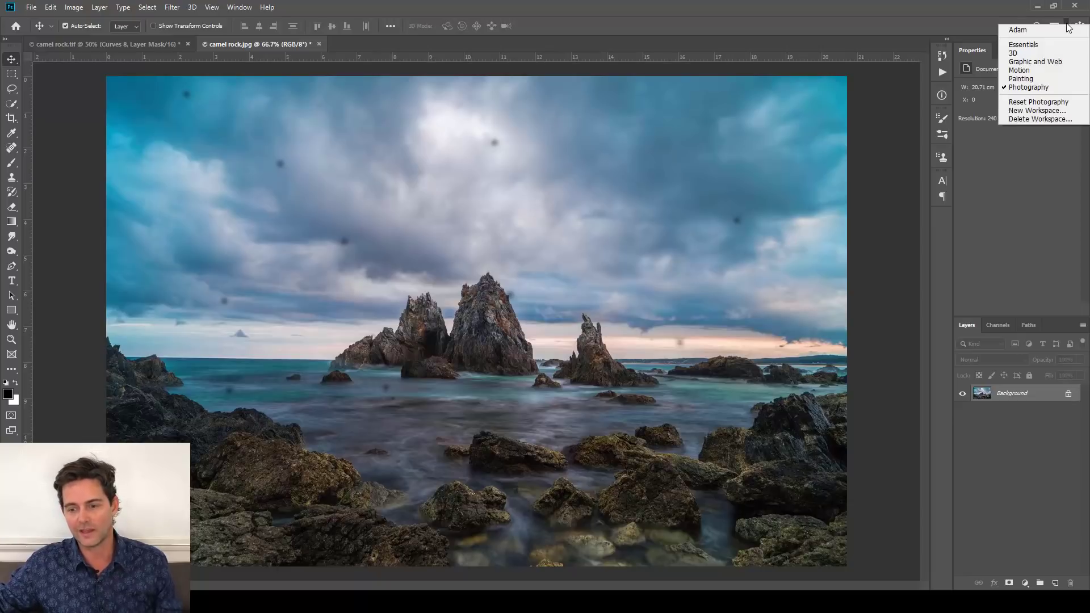
pyautogui.click(1043, 103)
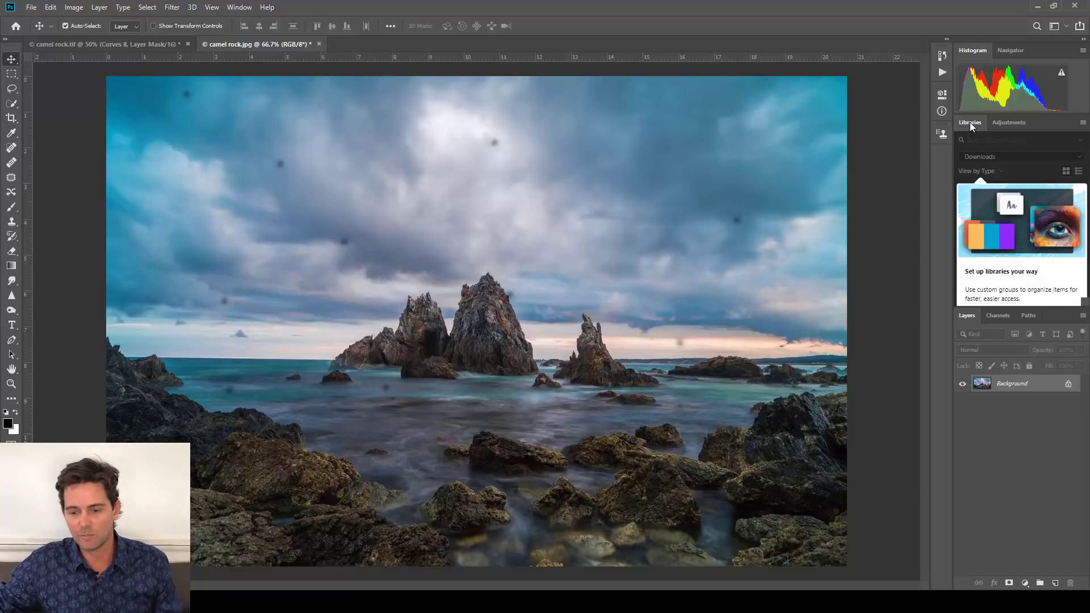
# Step: Float and close the Libraries panel, reopening it from Window and closing it again
pyautogui.moveTo(970, 122)
pyautogui.mouseDown()
pyautogui.moveTo(802, 180)
pyautogui.moveTo(648, 183)
pyautogui.moveTo(645, 174)
pyautogui.moveTo(1033, 128)
pyautogui.moveTo(988, 125)
pyautogui.mouseUp()
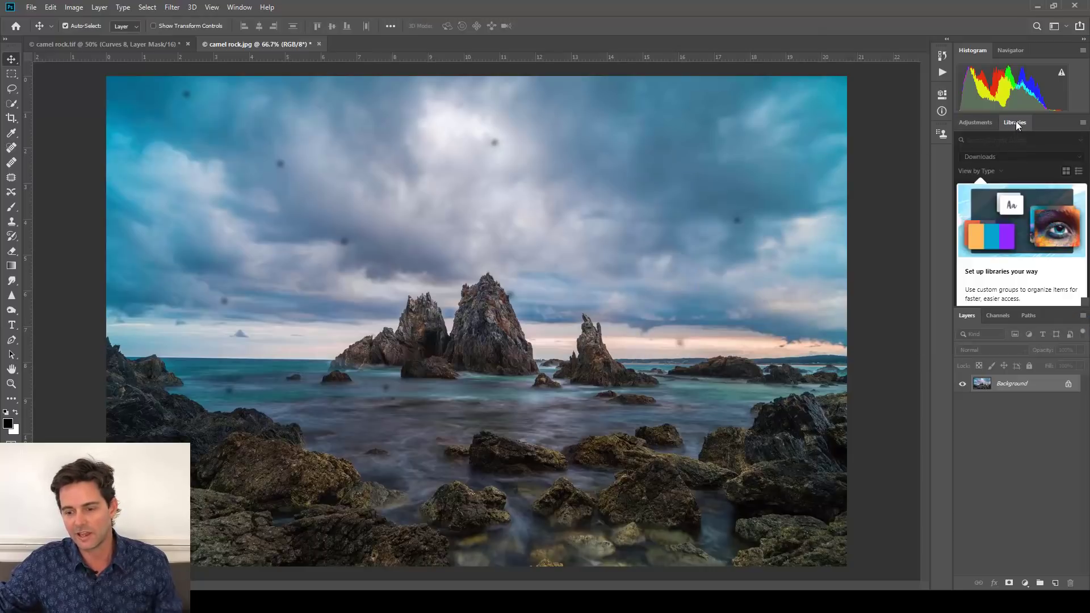
pyautogui.moveTo(1016, 121); pyautogui.dragTo(478, 154)
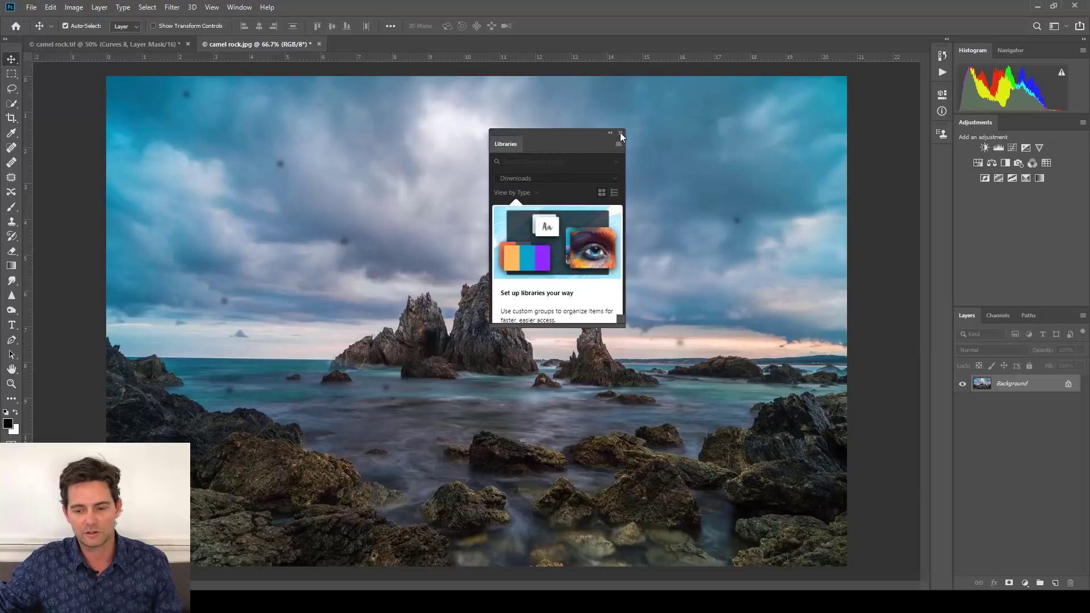
pyautogui.click(621, 134)
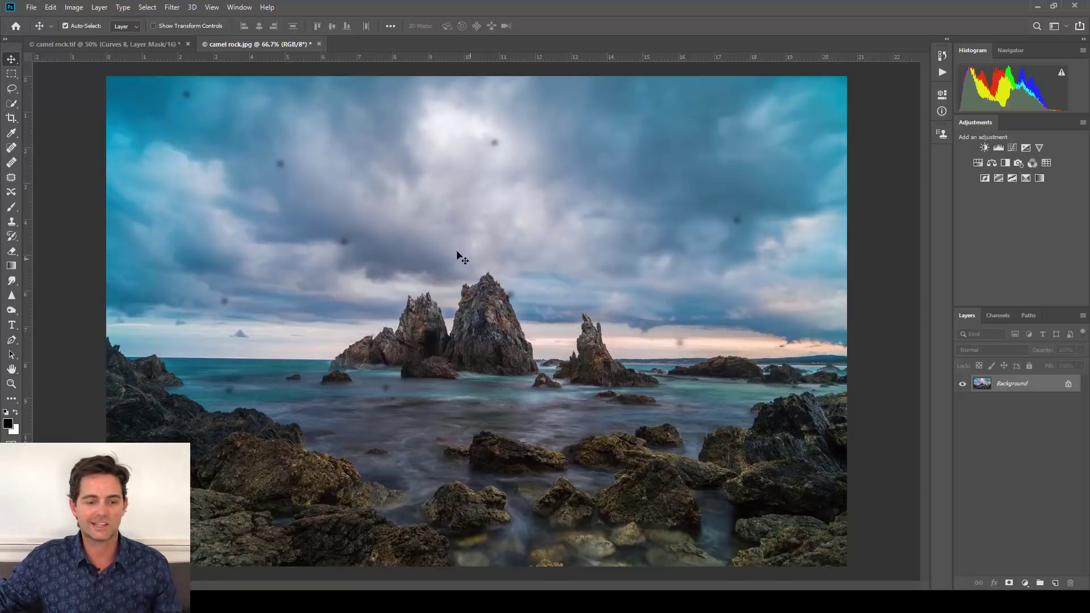
pyautogui.click(238, 8)
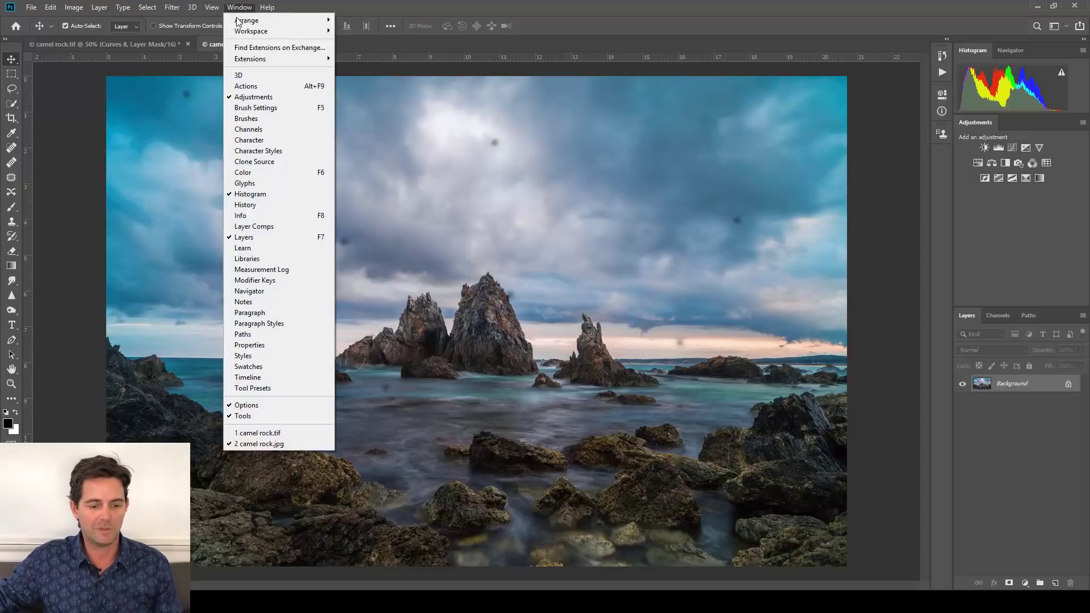
pyautogui.click(270, 260)
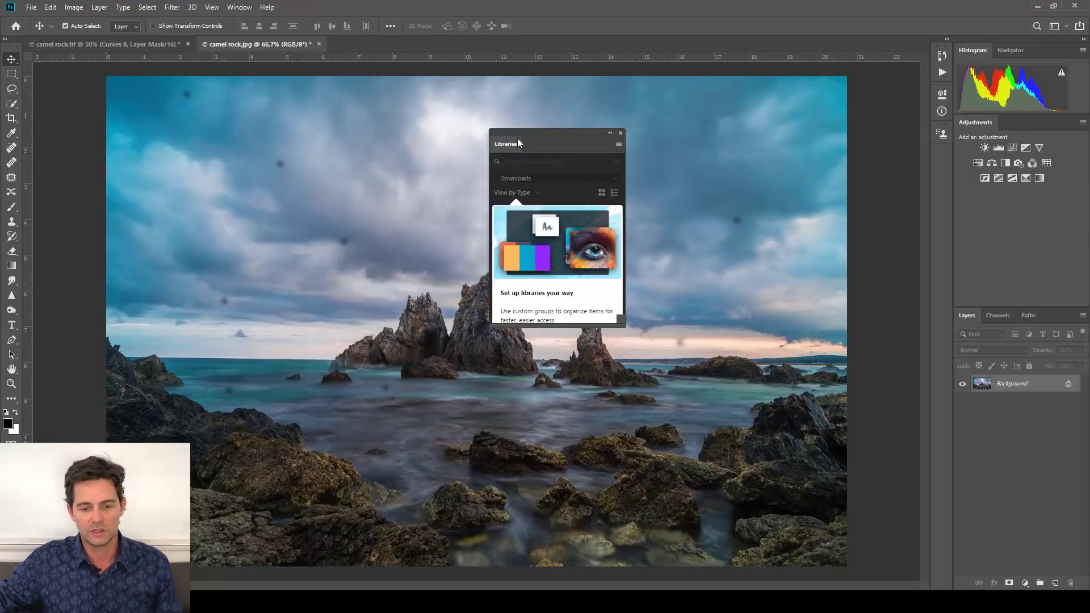
pyautogui.moveTo(507, 145); pyautogui.dragTo(368, 190)
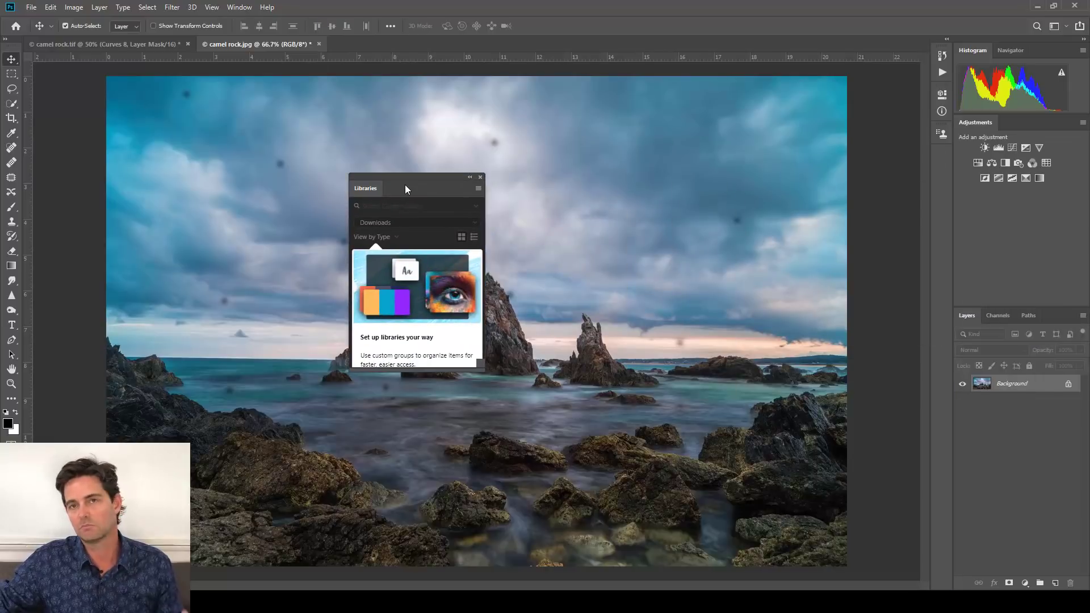
pyautogui.click(479, 177)
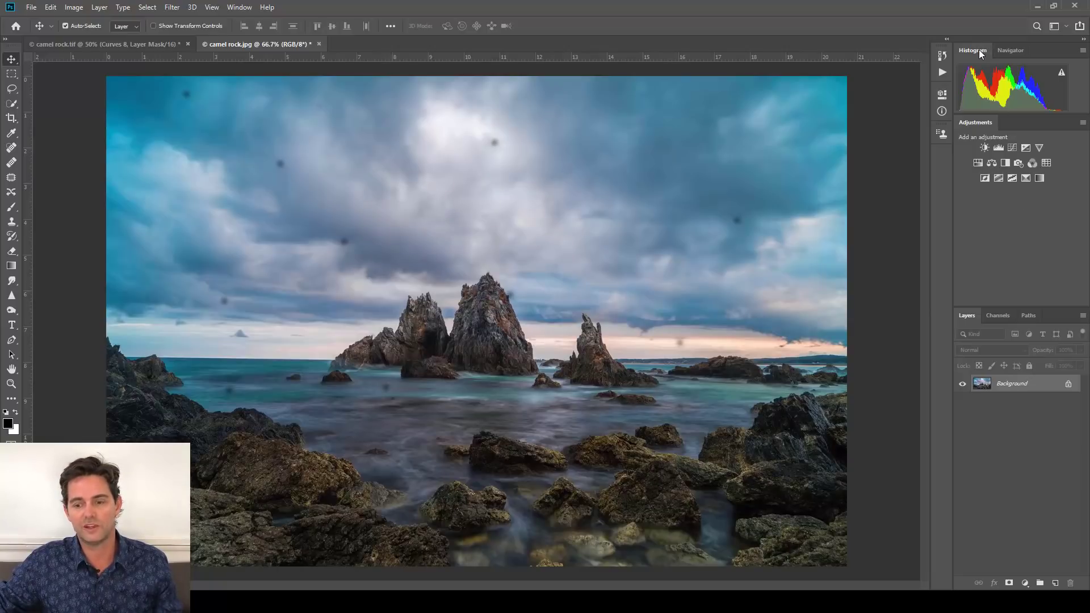
# Step: Pull the Histogram and Navigator panels out of the dock and close them
pyautogui.moveTo(978, 50); pyautogui.dragTo(647, 173)
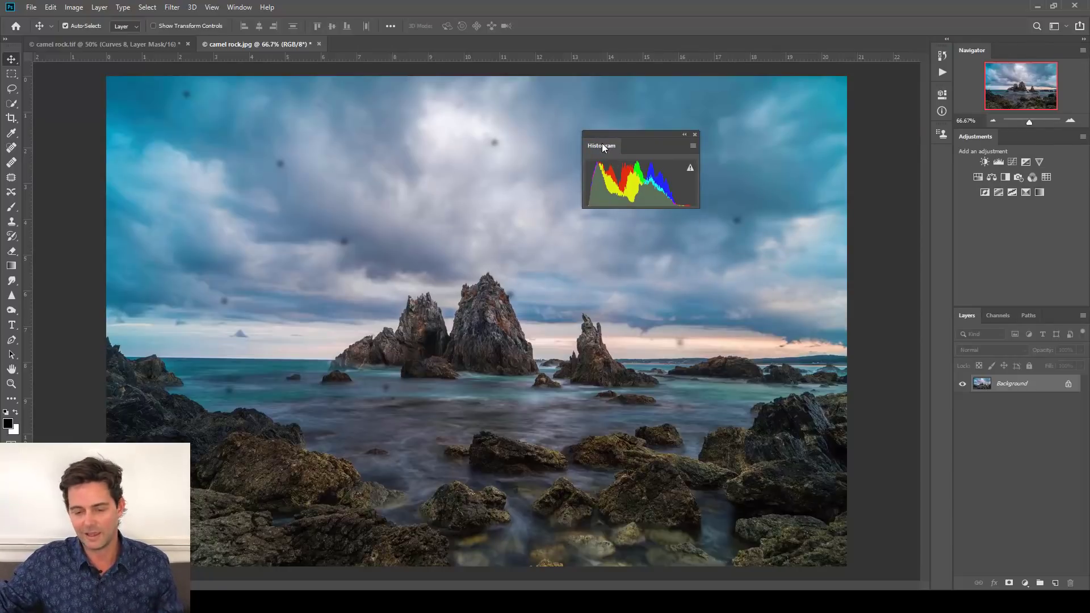
pyautogui.moveTo(604, 147)
pyautogui.mouseDown()
pyautogui.moveTo(642, 189)
pyautogui.moveTo(721, 218)
pyautogui.moveTo(819, 227)
pyautogui.moveTo(921, 202)
pyautogui.moveTo(935, 160)
pyautogui.moveTo(941, 152)
pyautogui.moveTo(932, 173)
pyautogui.moveTo(947, 159)
pyautogui.moveTo(942, 148)
pyautogui.moveTo(941, 161)
pyautogui.moveTo(925, 161)
pyautogui.moveTo(942, 151)
pyautogui.moveTo(941, 123)
pyautogui.moveTo(941, 152)
pyautogui.mouseUp()
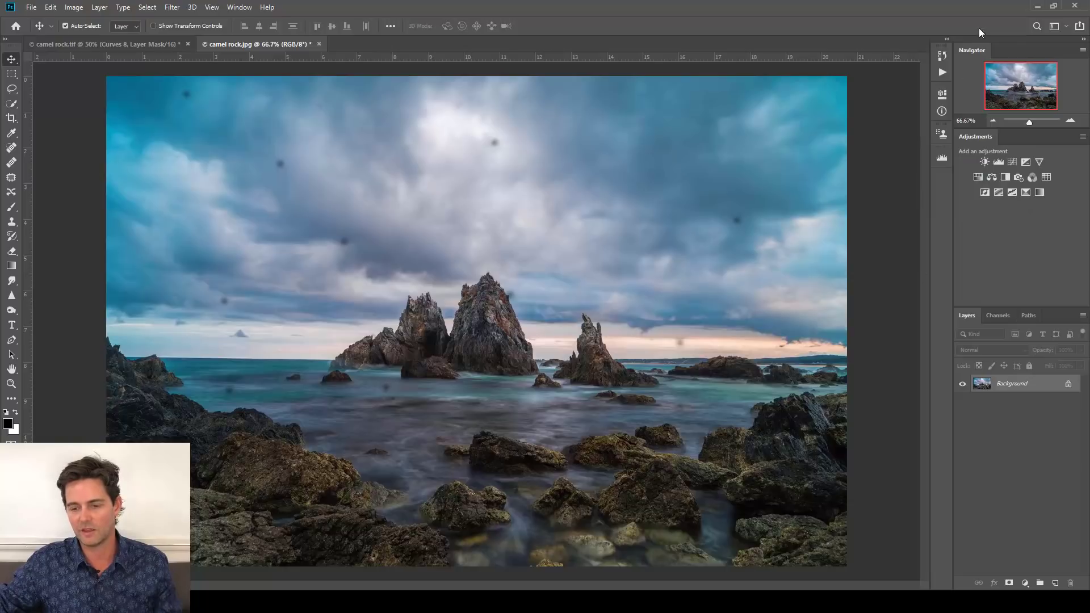
pyautogui.moveTo(977, 49); pyautogui.dragTo(372, 169)
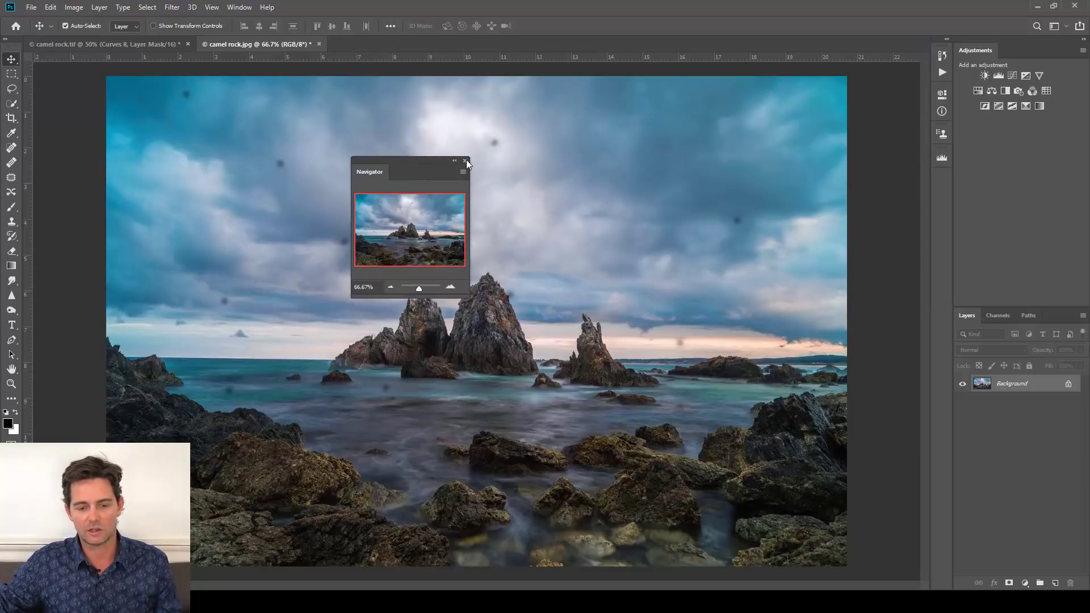
pyautogui.click(465, 161)
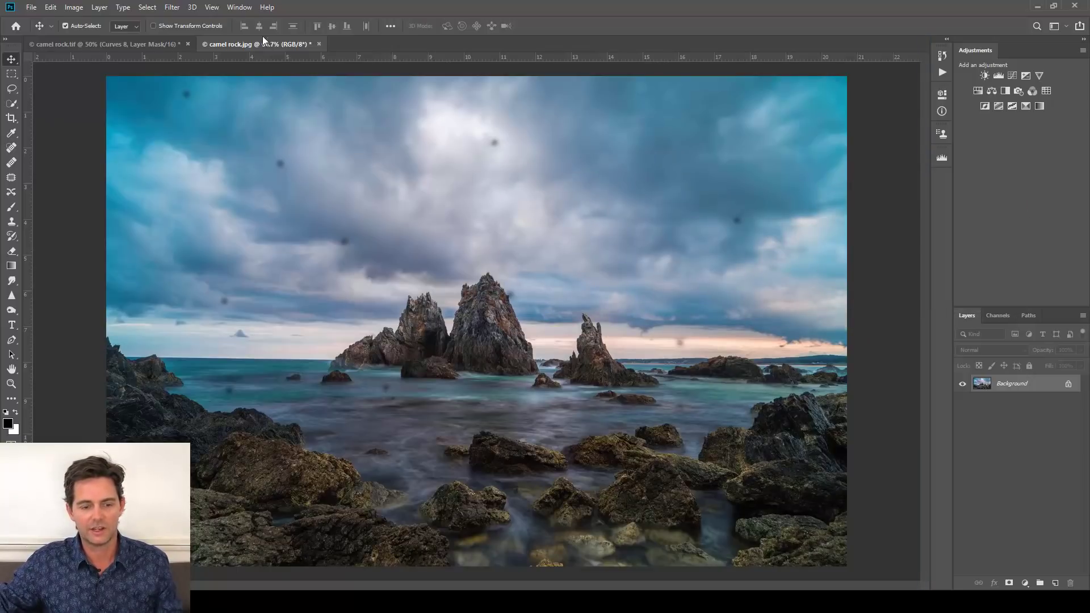
# Step: Show Properties from the Window menu and drag it out of its Info group
pyautogui.click(248, 10)
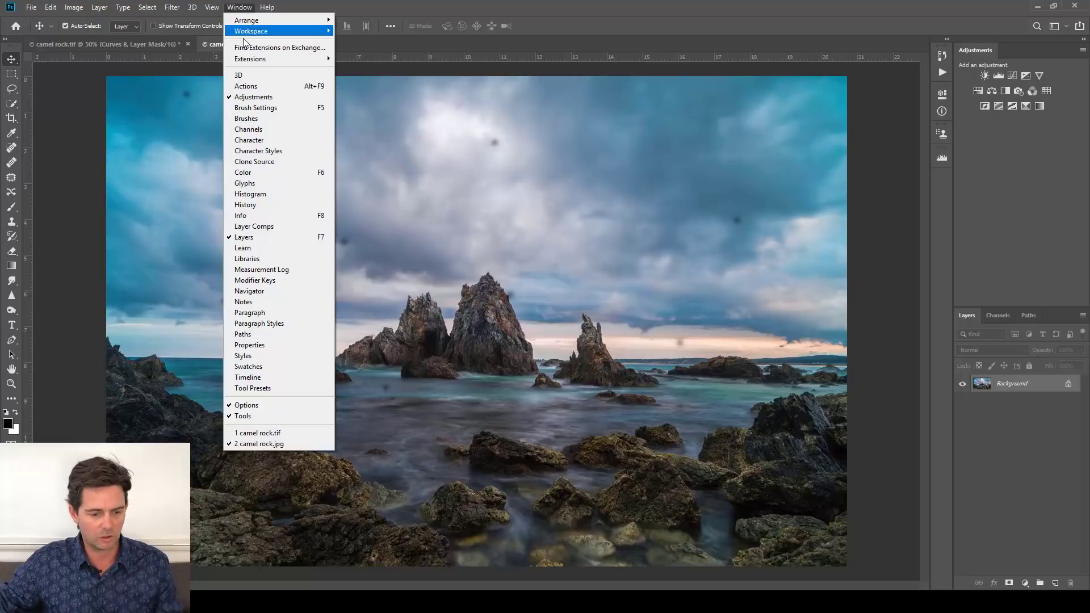
pyautogui.click(258, 347)
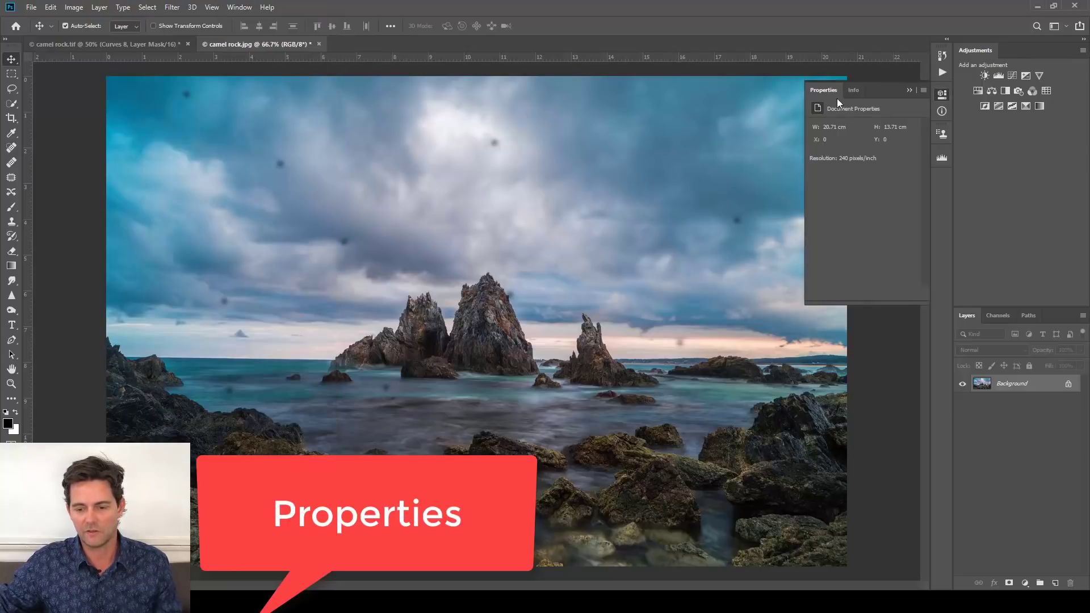
pyautogui.click(942, 95)
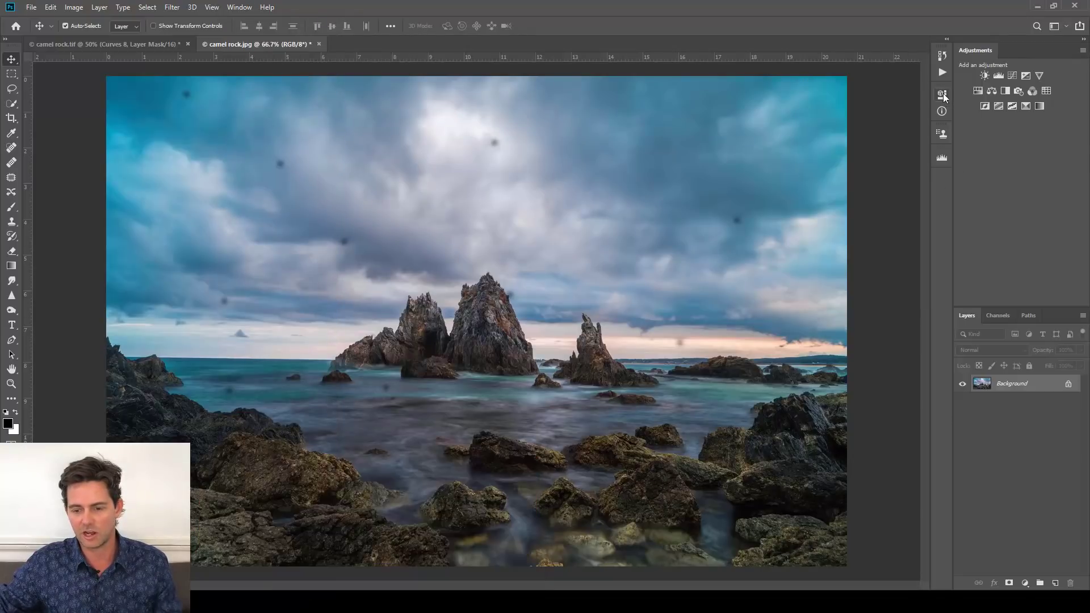
pyautogui.click(942, 95)
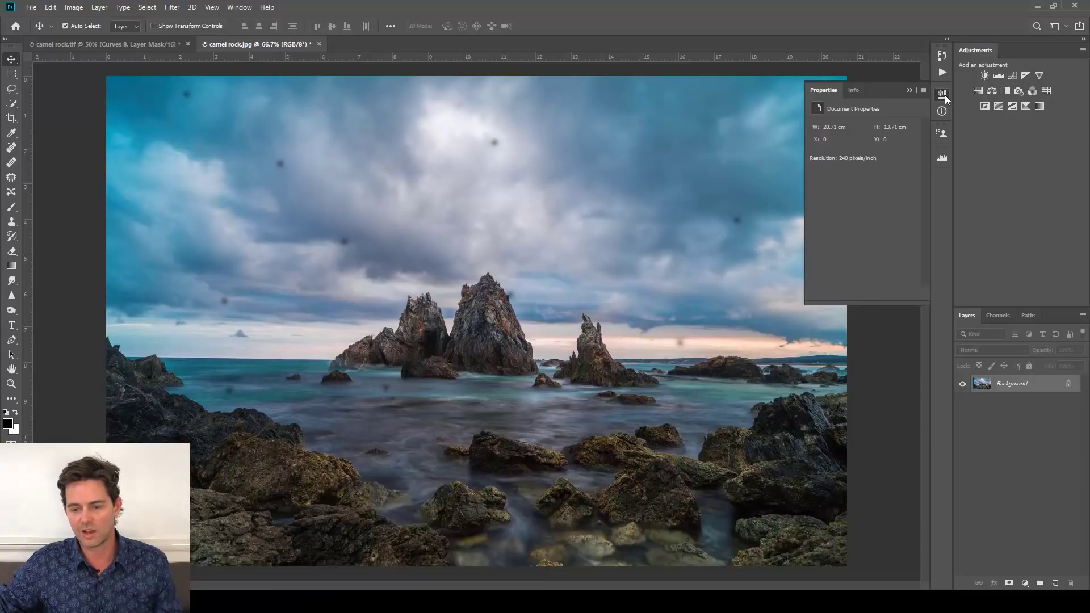
pyautogui.click(942, 95)
pyautogui.click(942, 94)
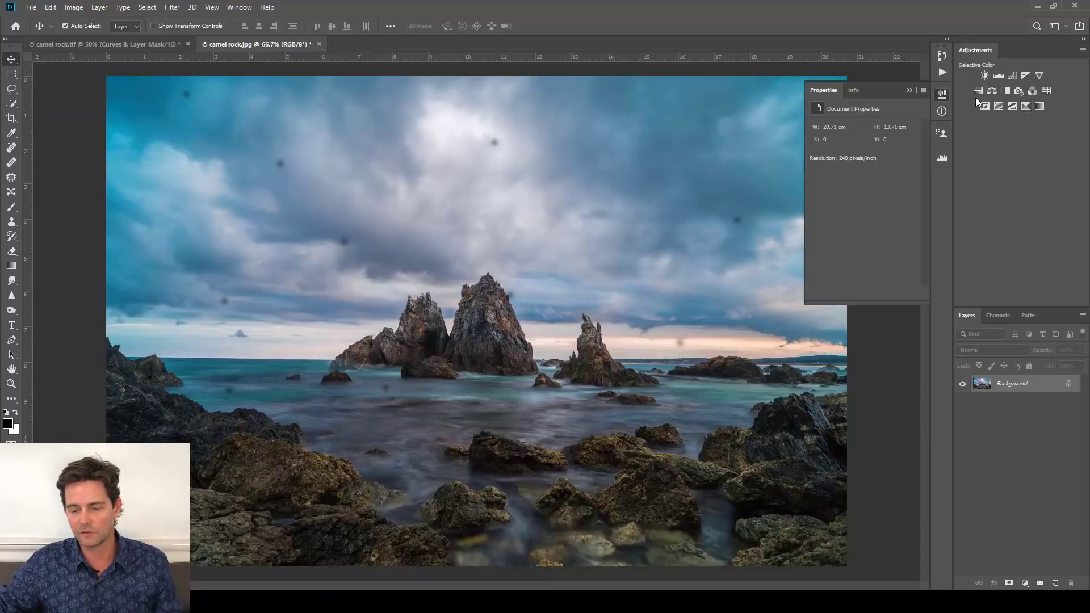
pyautogui.moveTo(832, 90); pyautogui.dragTo(987, 51)
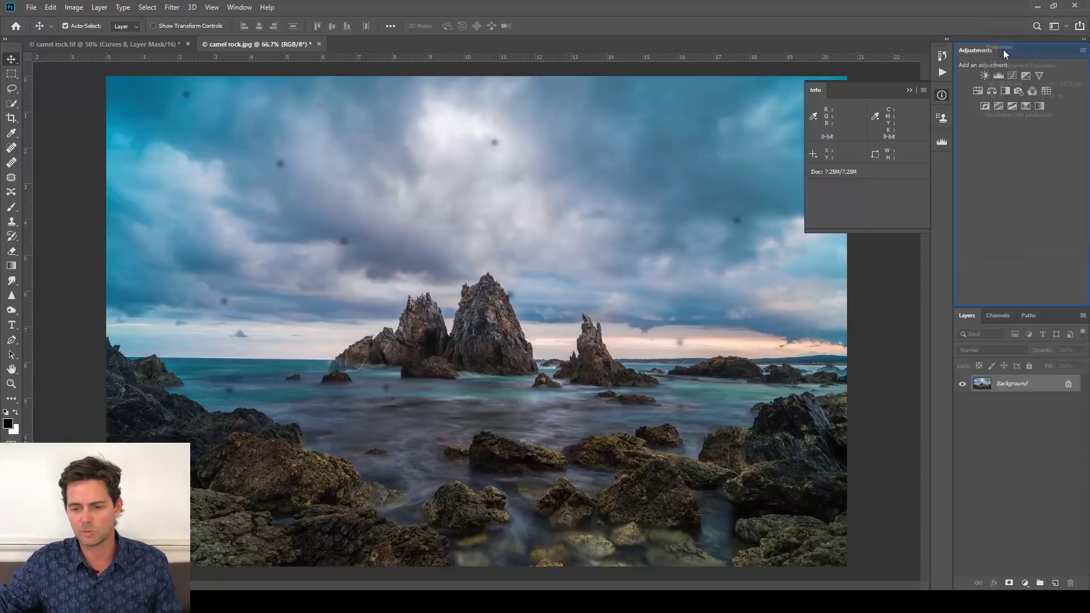
# Step: Dock Properties beside Adjustments, float the Adjustments panel, and check the new adjustment layer menu
pyautogui.moveTo(1003, 49); pyautogui.dragTo(1002, 44)
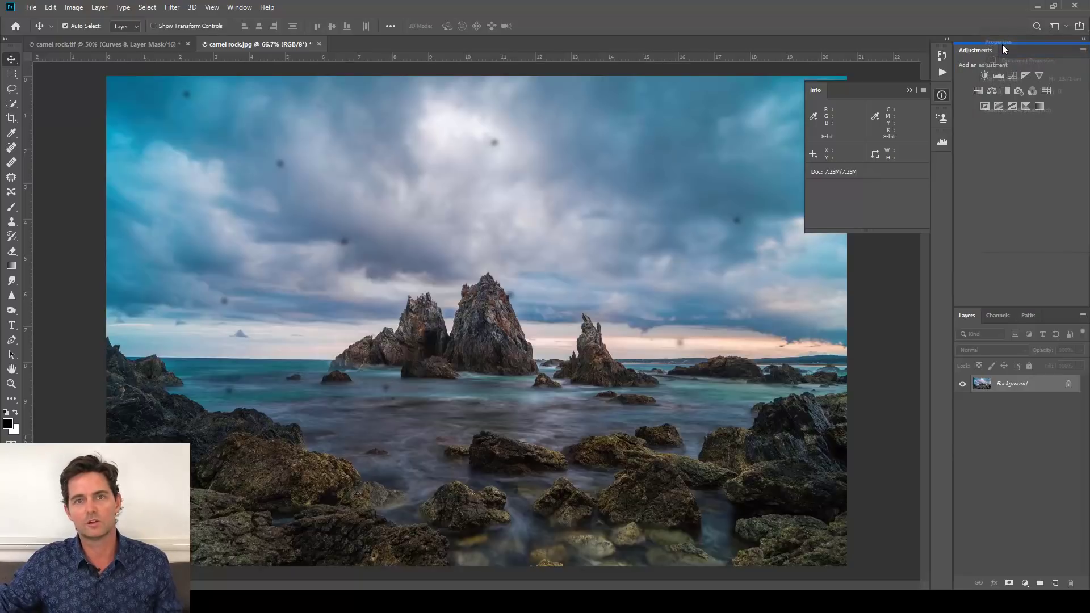
pyautogui.moveTo(1002, 44); pyautogui.dragTo(1003, 45)
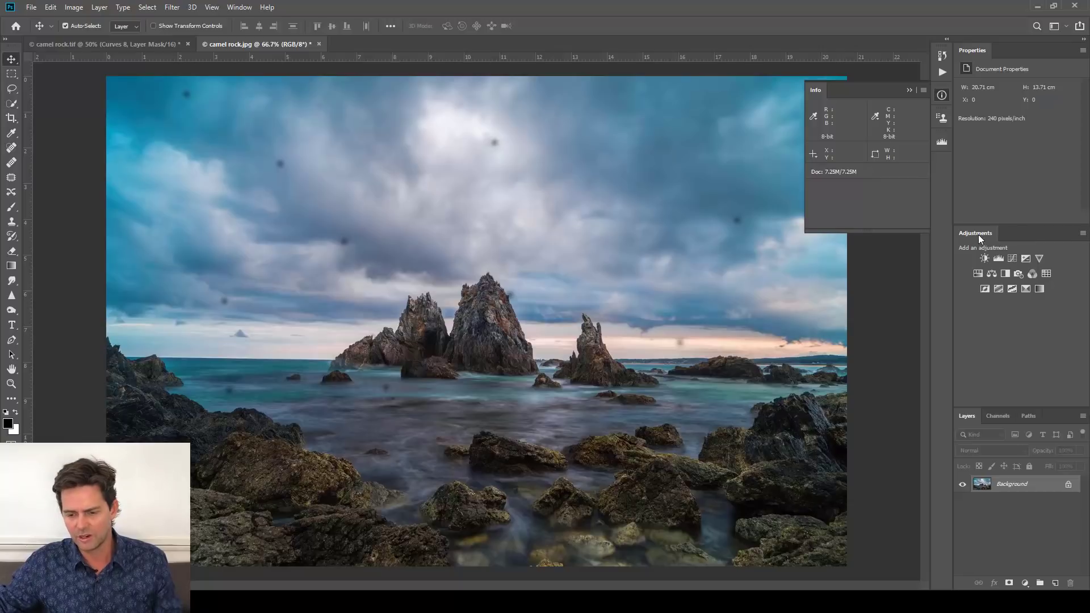
pyautogui.moveTo(979, 239); pyautogui.dragTo(631, 261)
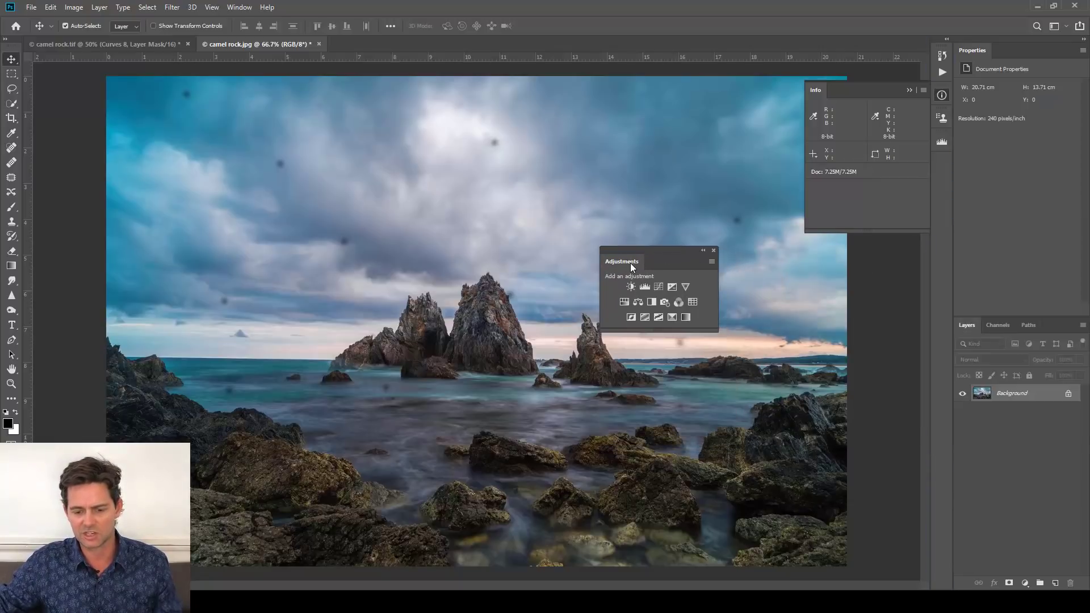
pyautogui.click(1024, 584)
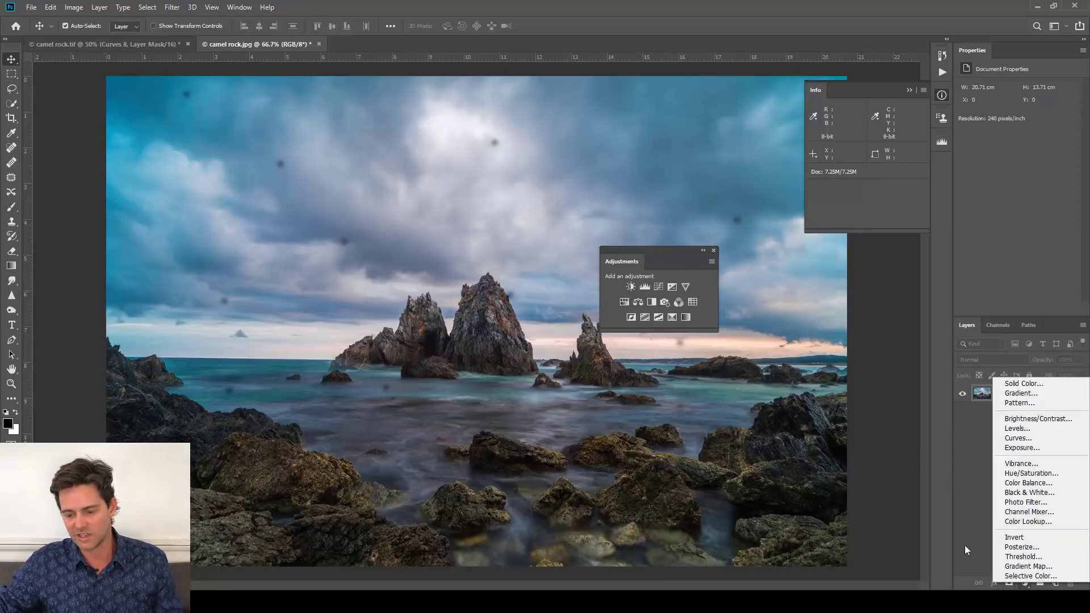
pyautogui.click(1025, 583)
pyautogui.click(1026, 583)
pyautogui.click(1025, 583)
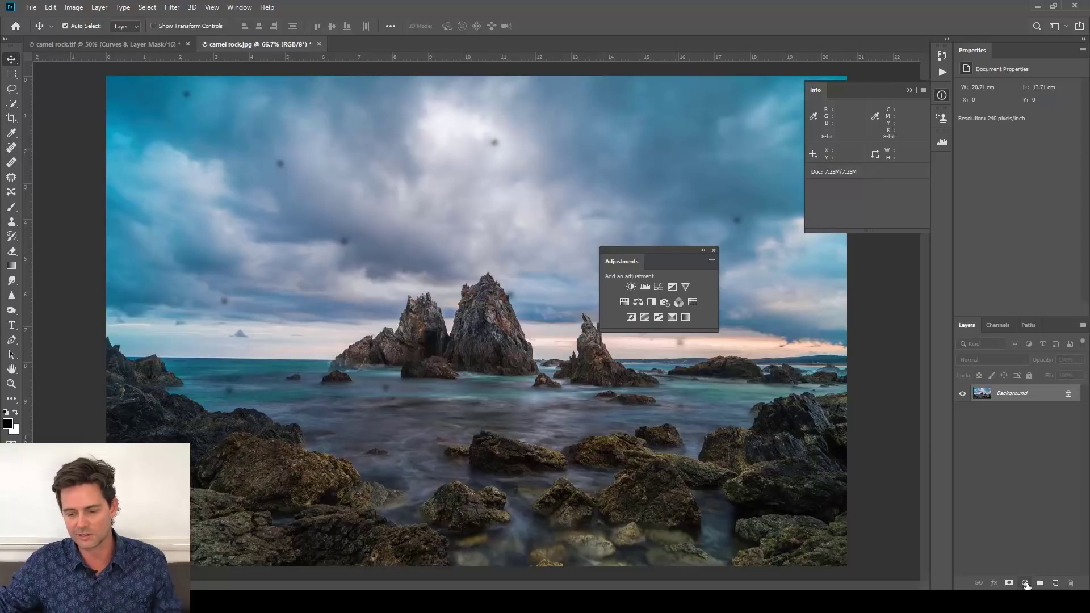
pyautogui.click(1026, 584)
pyautogui.click(963, 515)
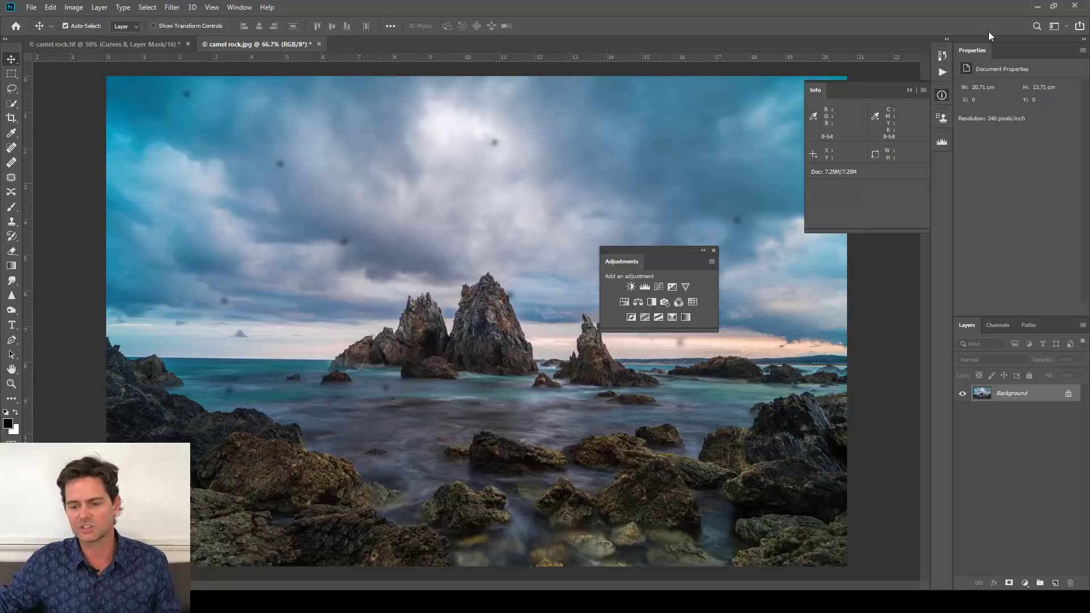
# Step: Close the floating Adjustments panel and the Info panel
pyautogui.click(714, 249)
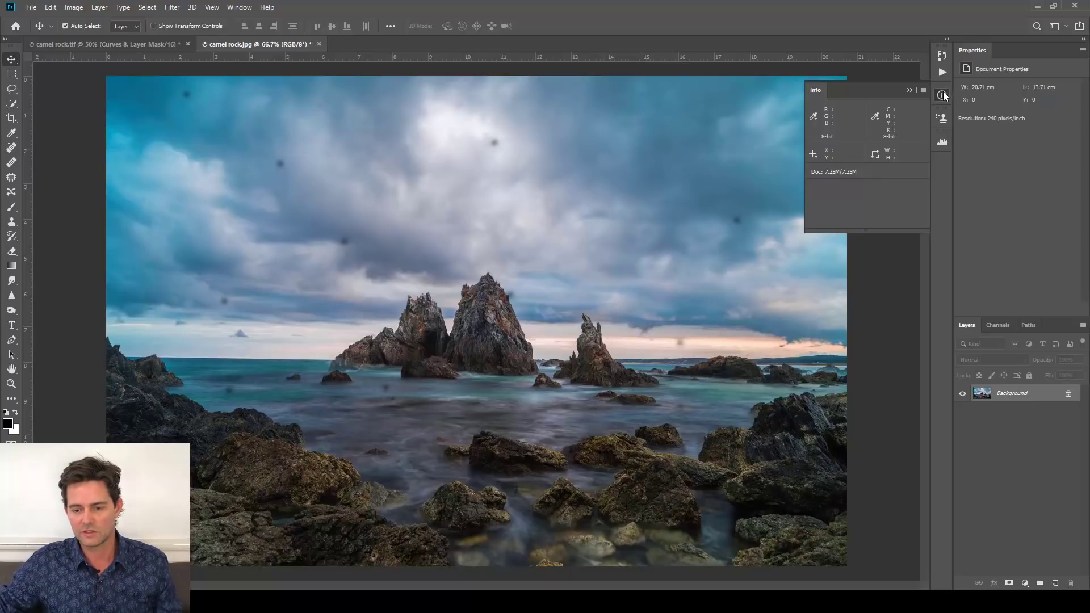
pyautogui.click(908, 90)
pyautogui.moveTo(942, 95); pyautogui.dragTo(833, 114)
pyautogui.moveTo(738, 132); pyautogui.dragTo(739, 132)
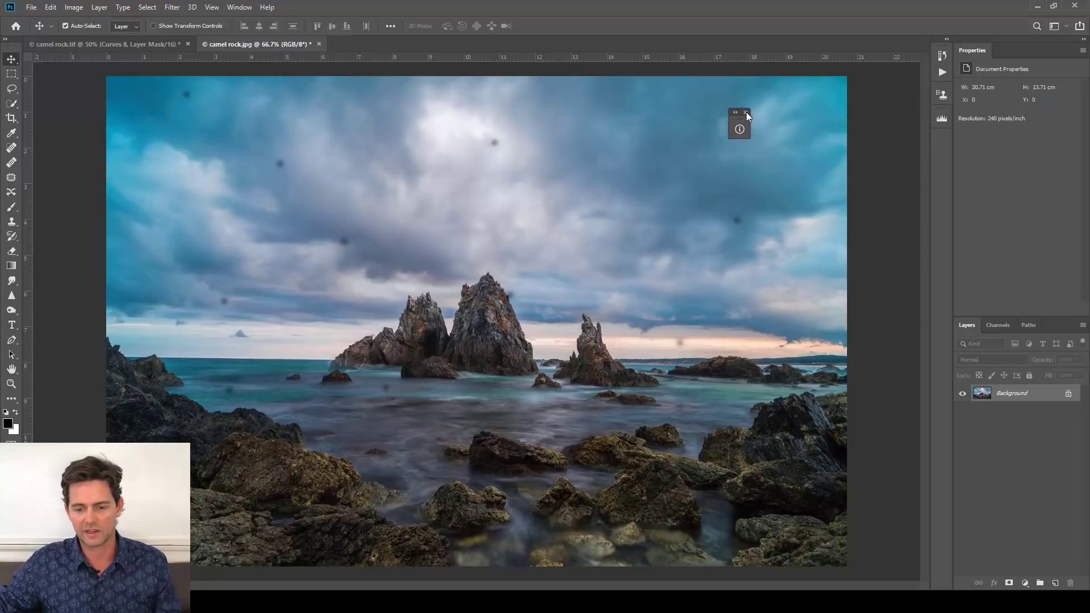
pyautogui.click(745, 113)
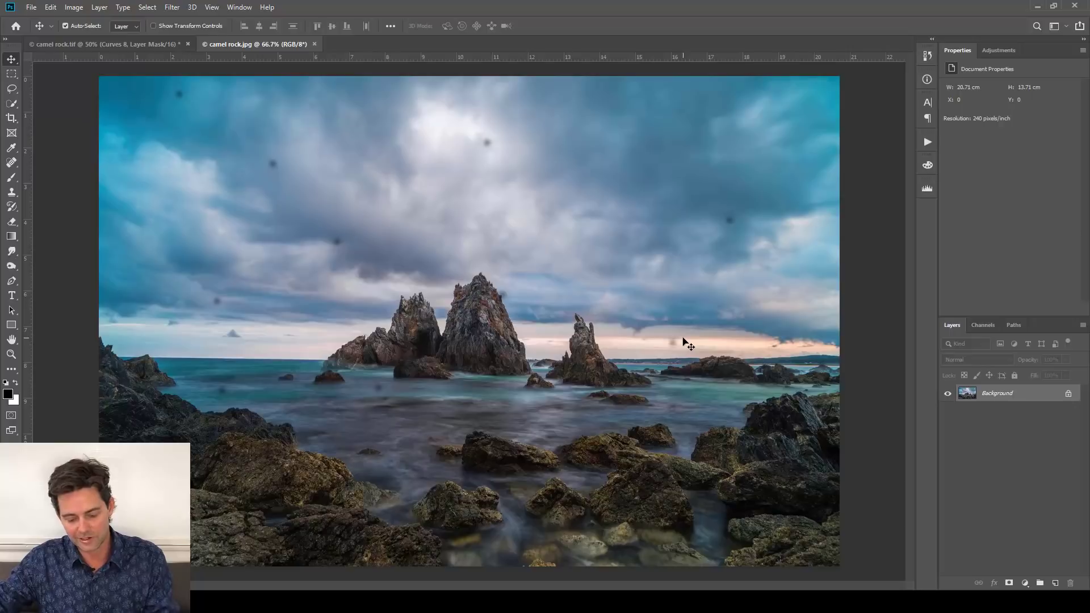
# Step: Duplicate the Background as Layer 1 with Ctrl+J
pyautogui.press('ctrl')
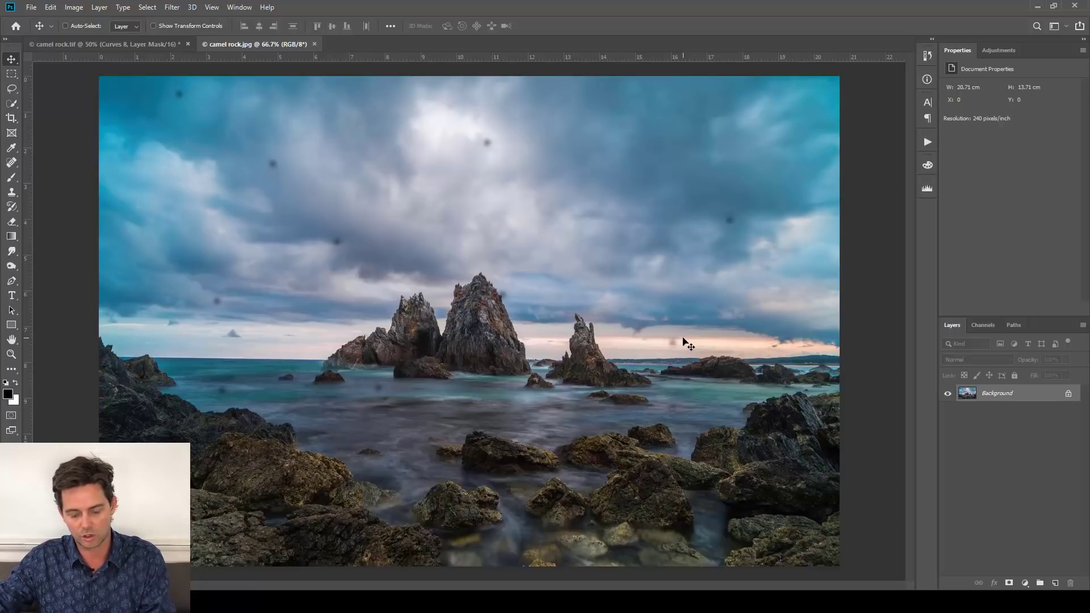
pyautogui.hotkey('ctrl', 'j')
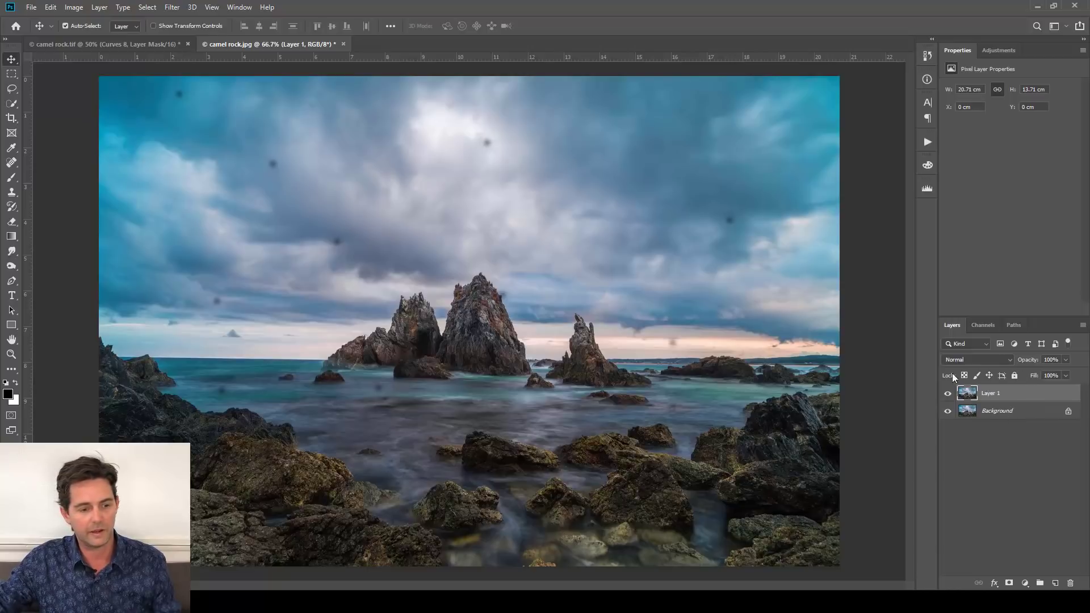
# Step: Preview Match Color on Layer 1 with Neutralize, comparing it against the uncorrected photo
pyautogui.click(76, 13)
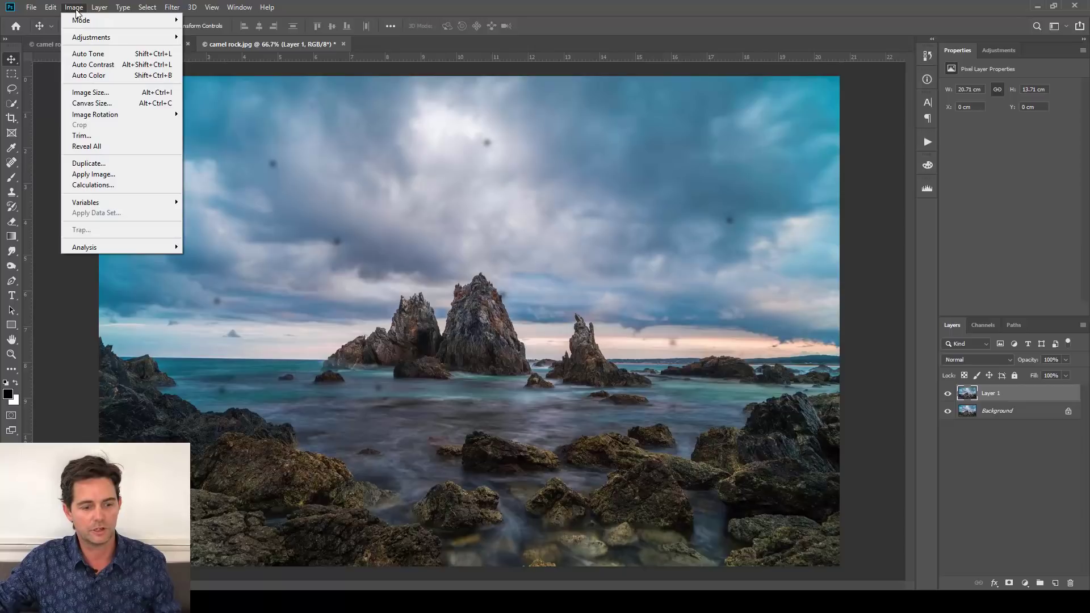
pyautogui.moveTo(83, 44)
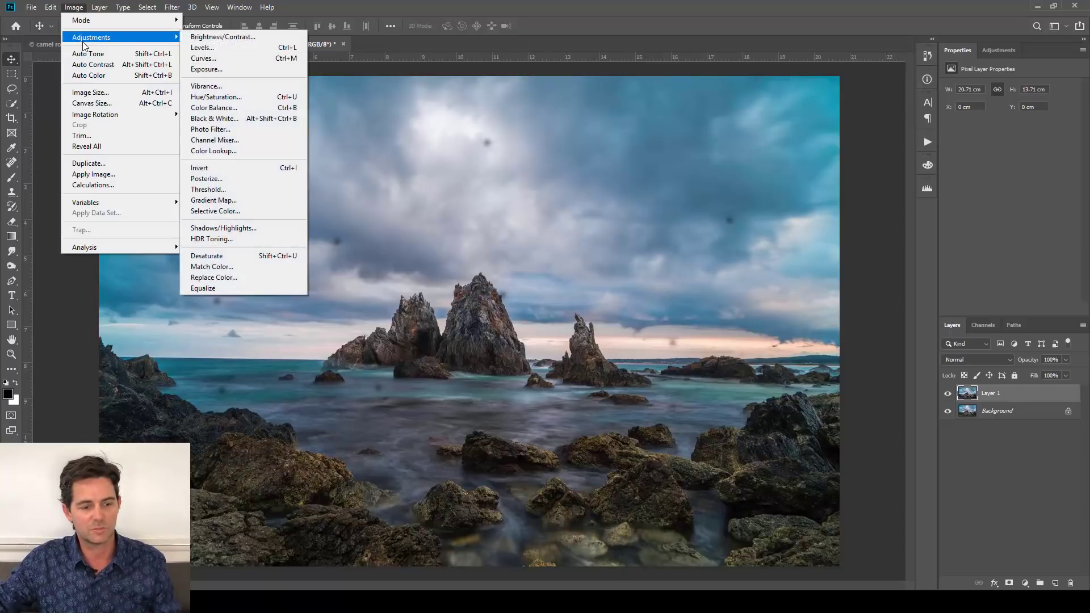
pyautogui.click(230, 267)
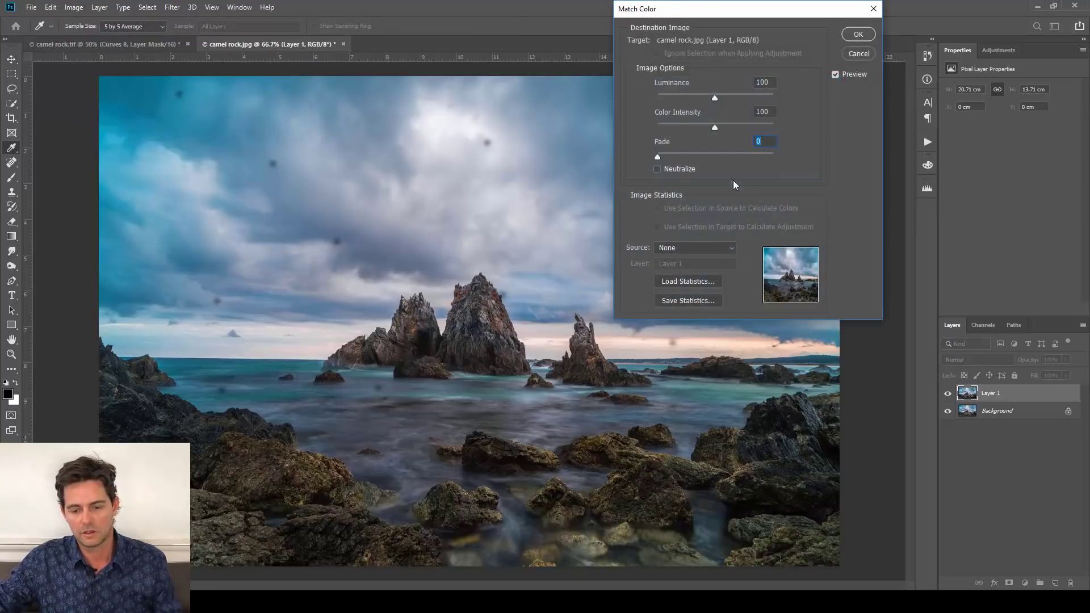
pyautogui.moveTo(716, 14); pyautogui.dragTo(926, 13)
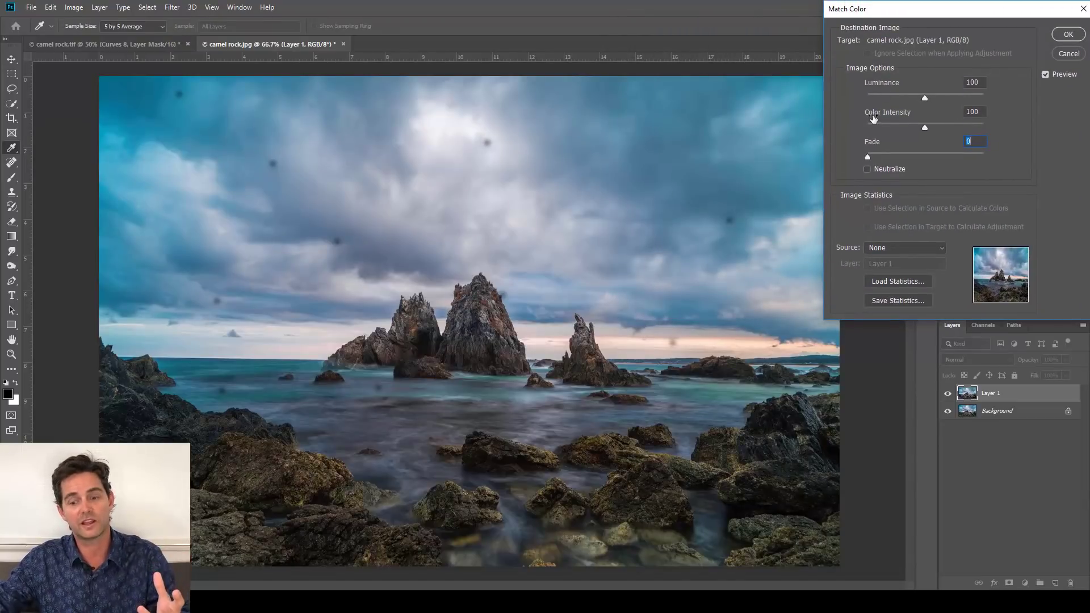
pyautogui.click(868, 169)
pyautogui.click(868, 169)
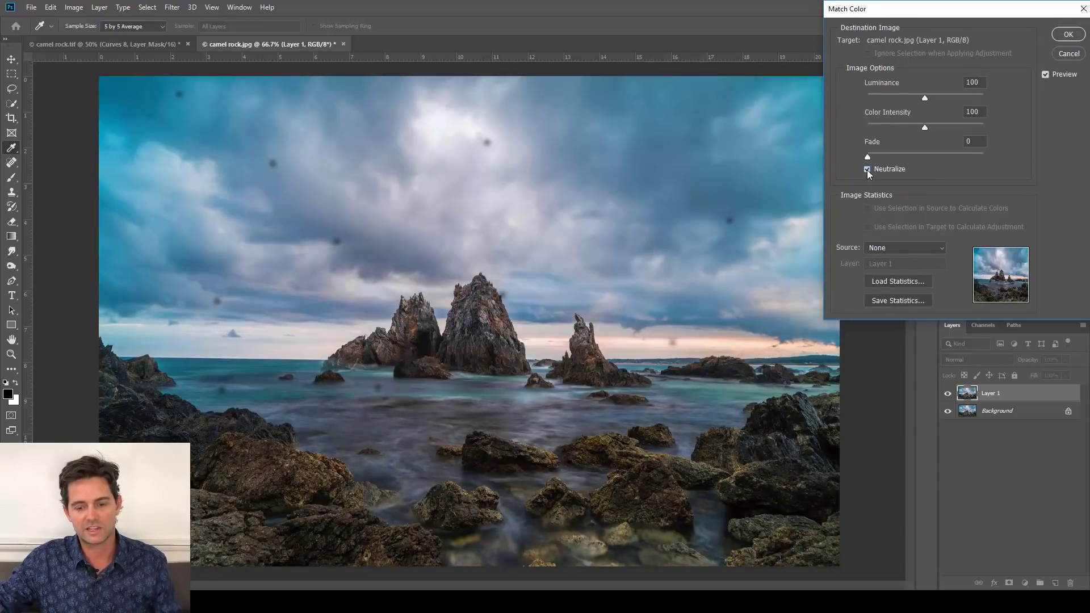
# Step: Accept the Match Color correction and rename Layer 1 to 'Colour Correct'
pyautogui.click(1065, 36)
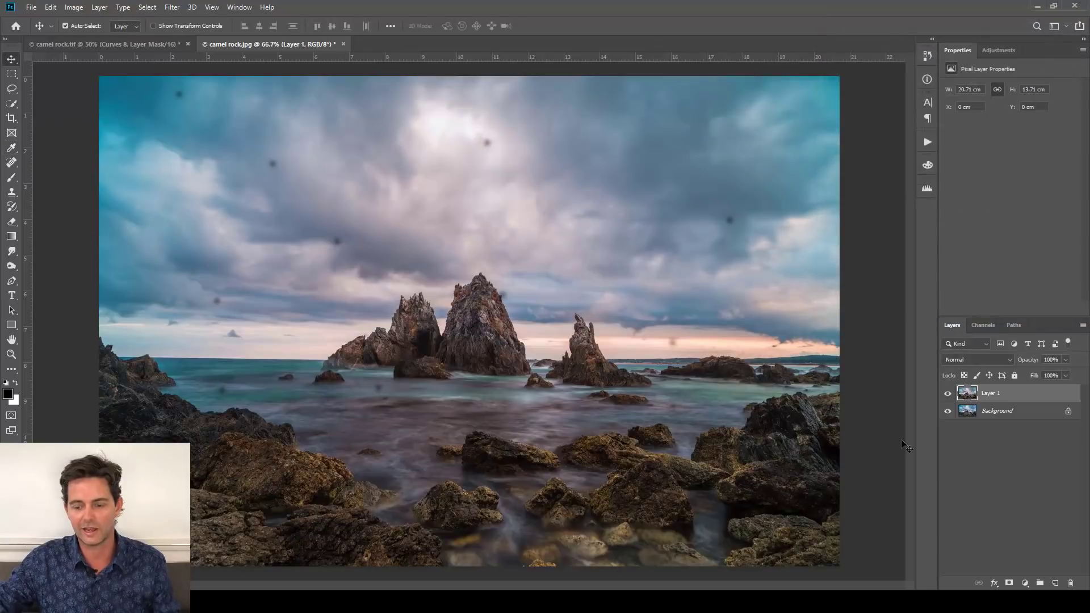
pyautogui.doubleClick(990, 394)
pyautogui.write('Colour Correct')
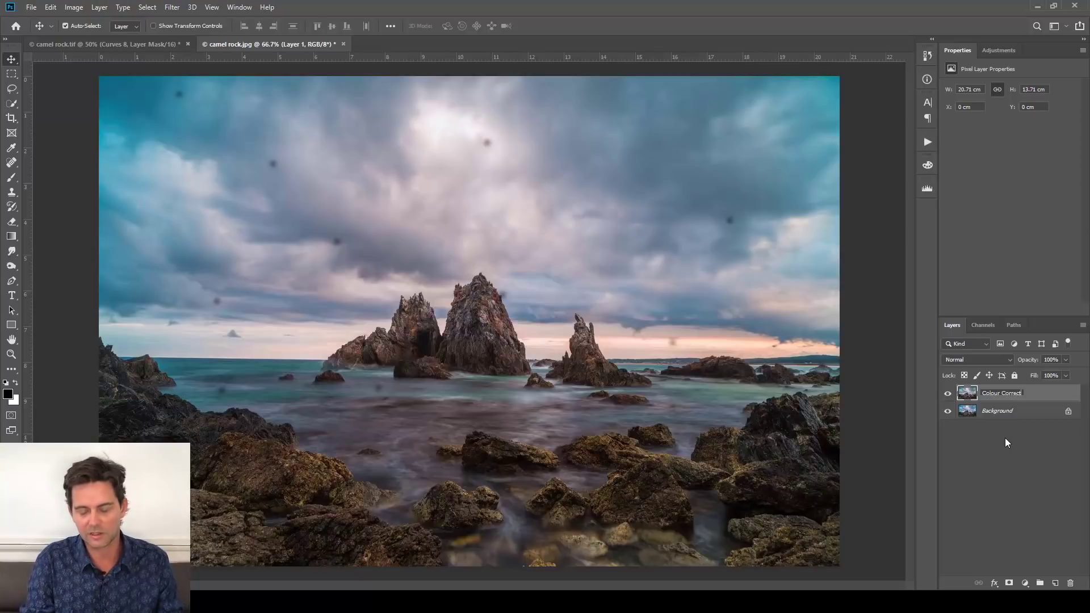
pyautogui.press('Return')
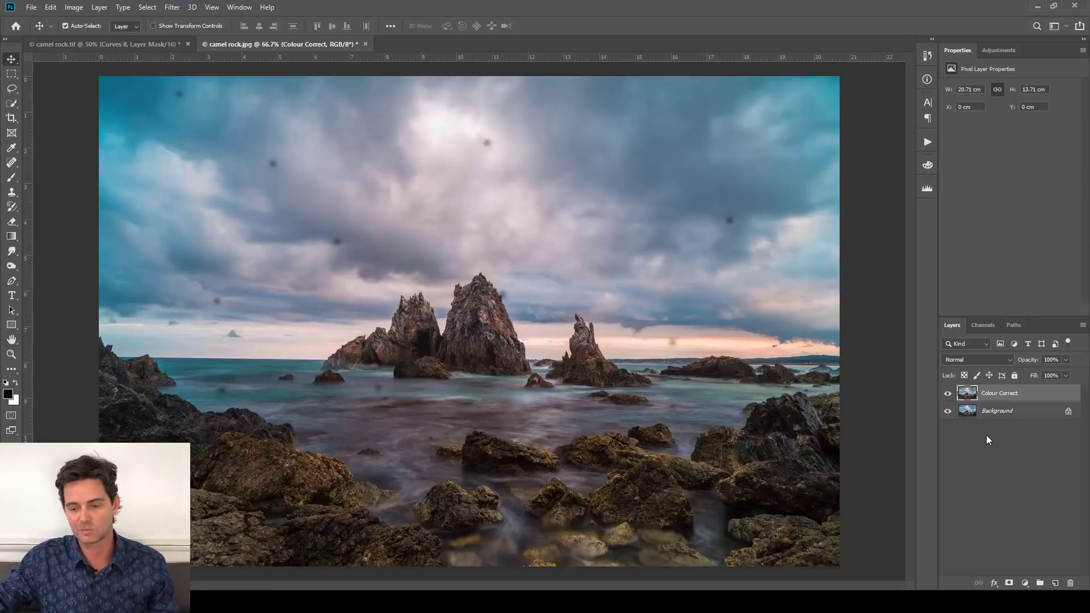
# Step: Toggle Colour Correct's visibility to compare before and after, leaving it visible
pyautogui.click(948, 395)
pyautogui.click(948, 394)
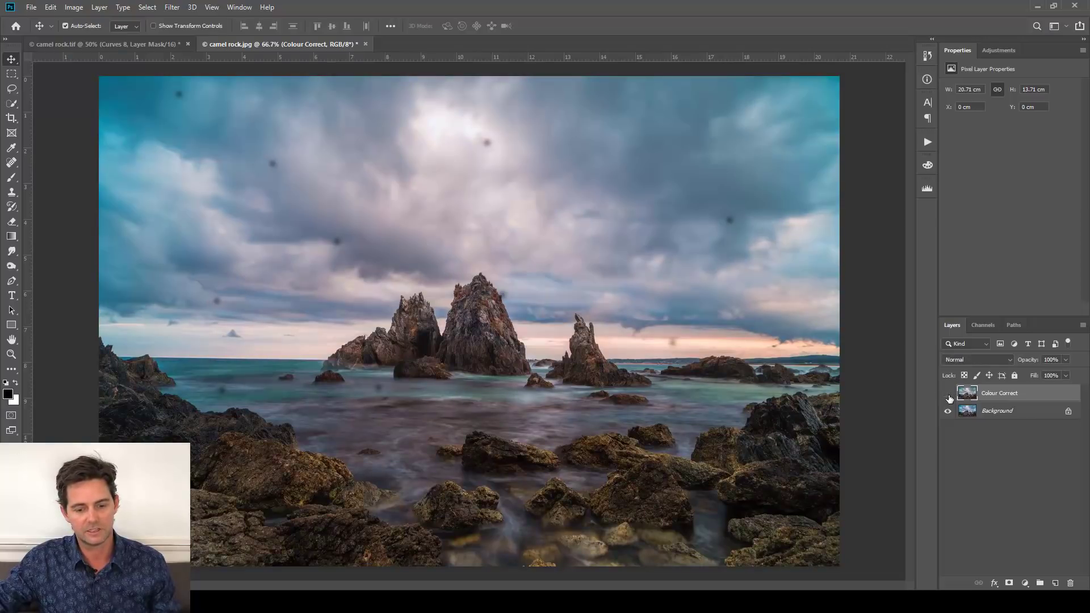
pyautogui.click(948, 394)
pyautogui.click(948, 395)
pyautogui.click(949, 396)
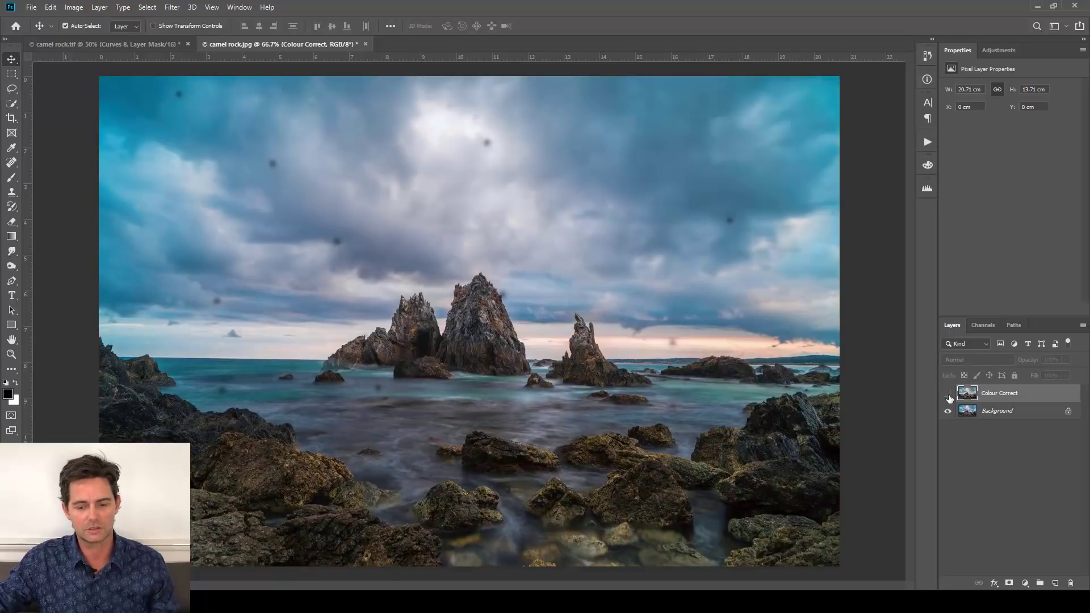
pyautogui.click(947, 395)
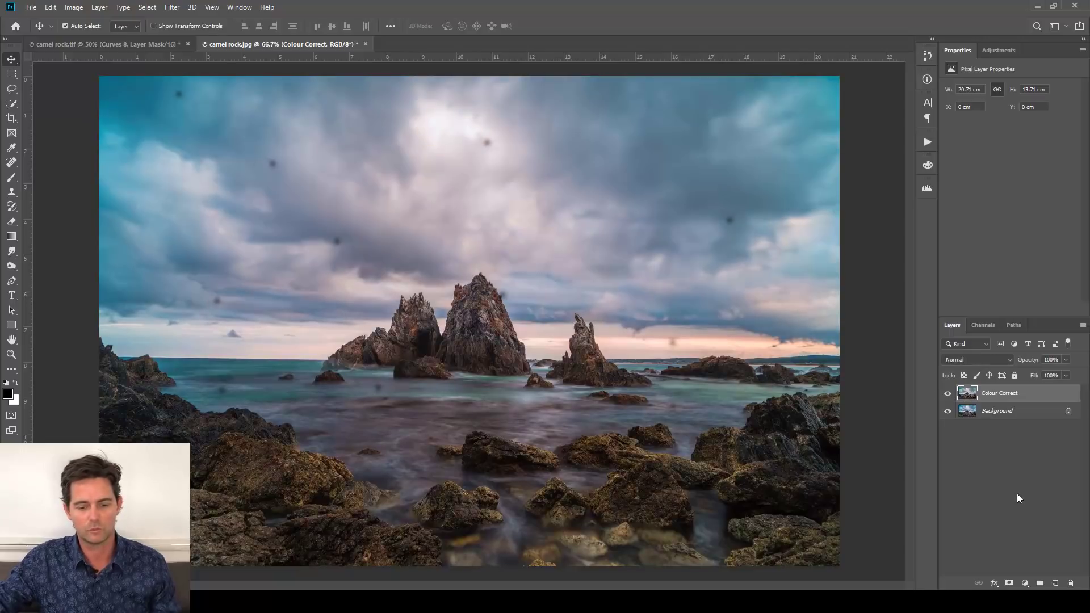
# Step: Pick the standard Crop tool, try a 5:7 ratio, then clear it and reset the box to the full image
pyautogui.click(13, 120)
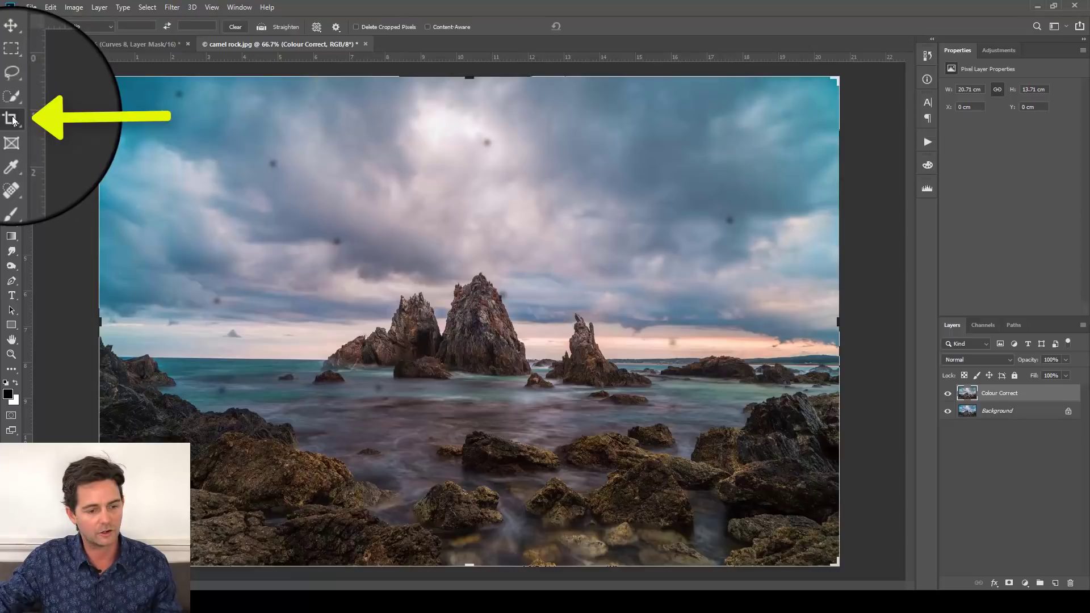
pyautogui.rightClick(13, 120)
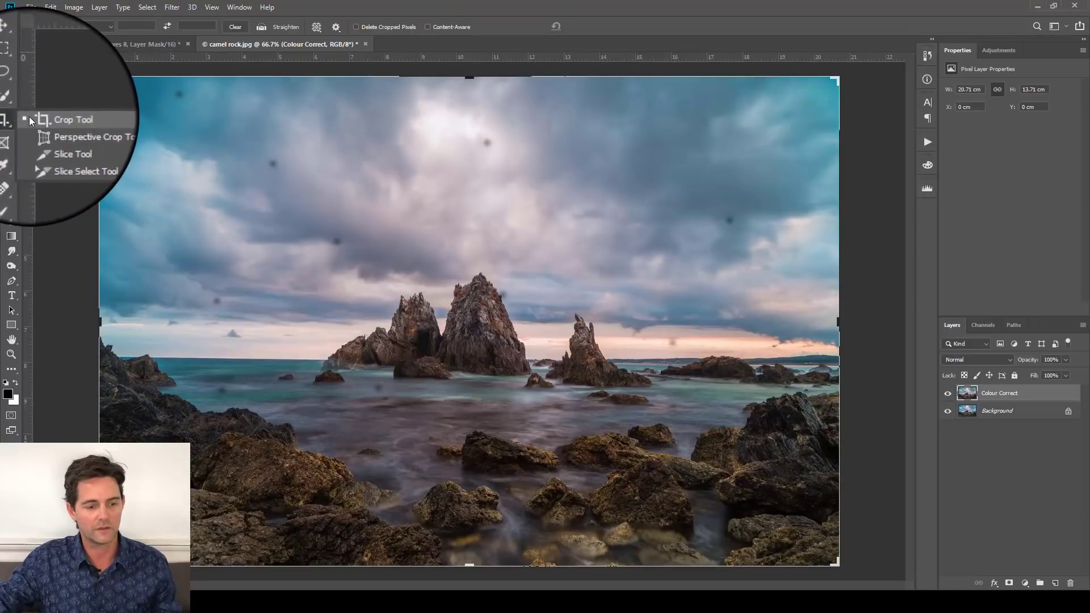
pyautogui.click(64, 118)
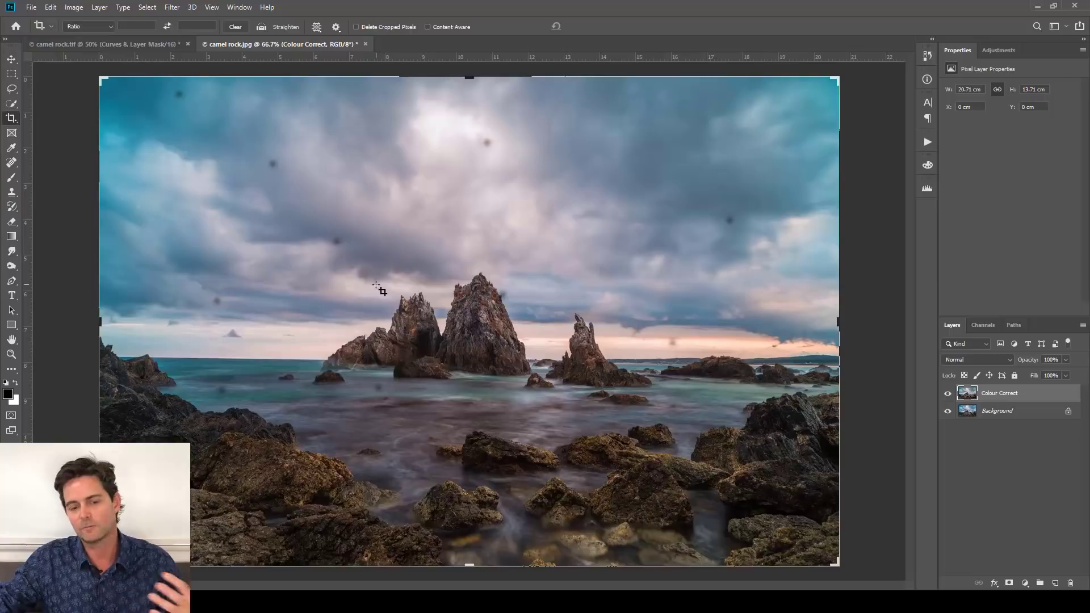
pyautogui.click(102, 27)
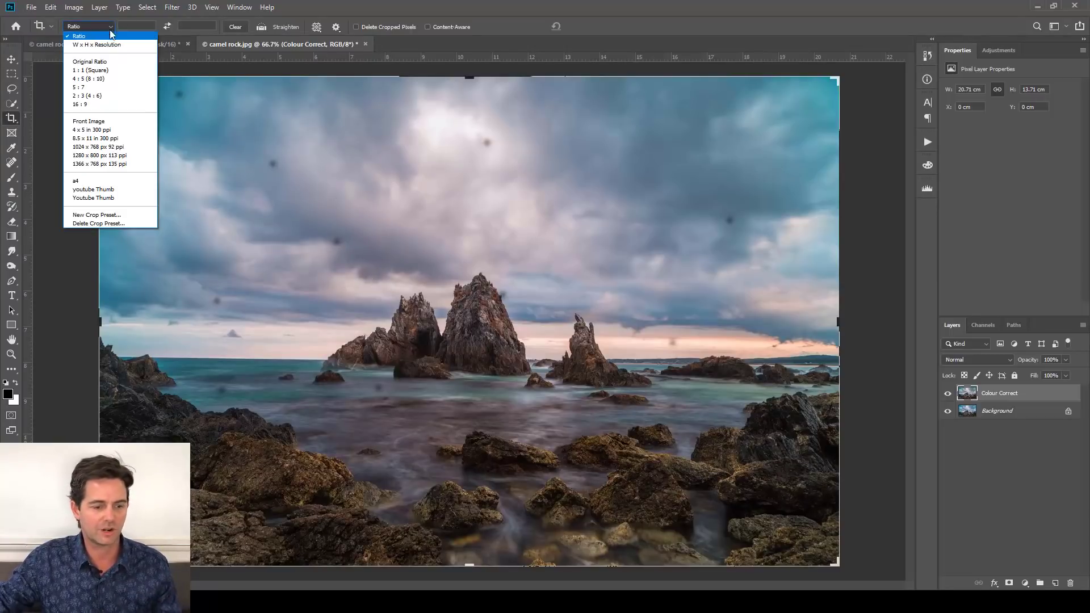
pyautogui.click(102, 92)
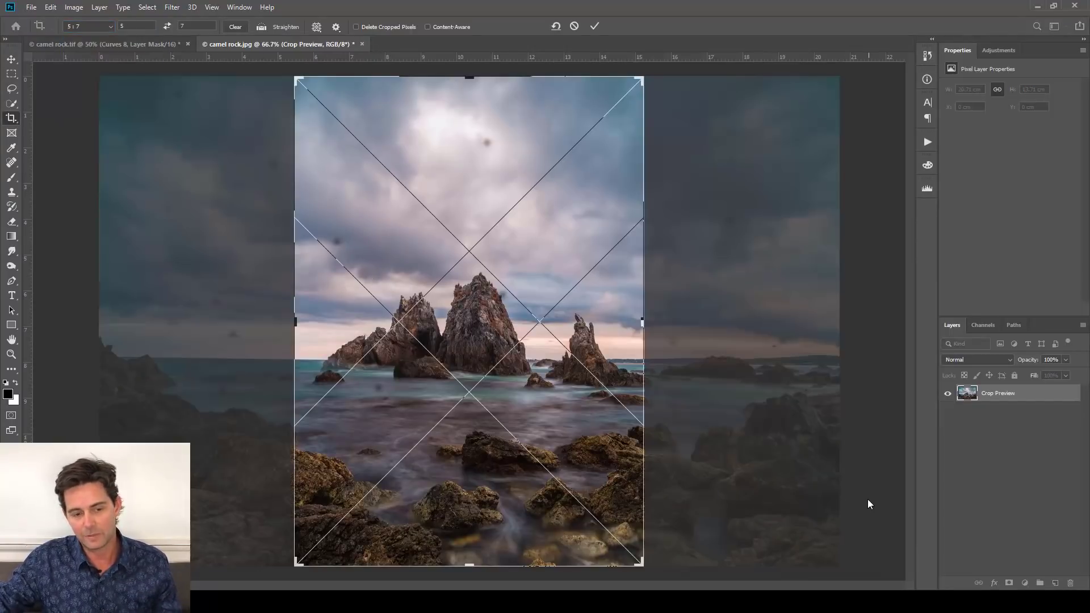
pyautogui.click(237, 27)
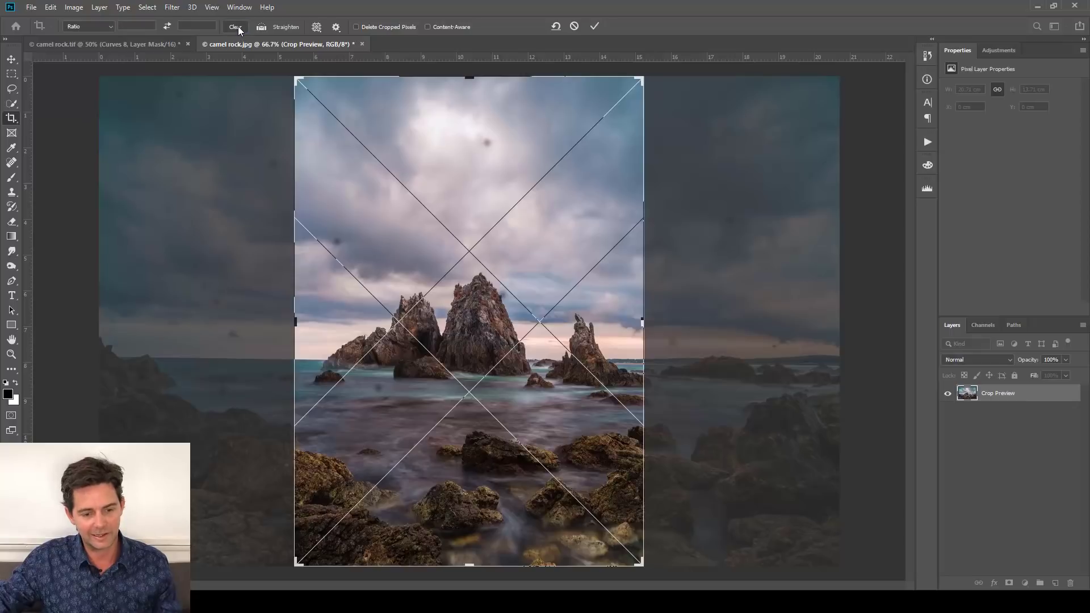
pyautogui.click(557, 27)
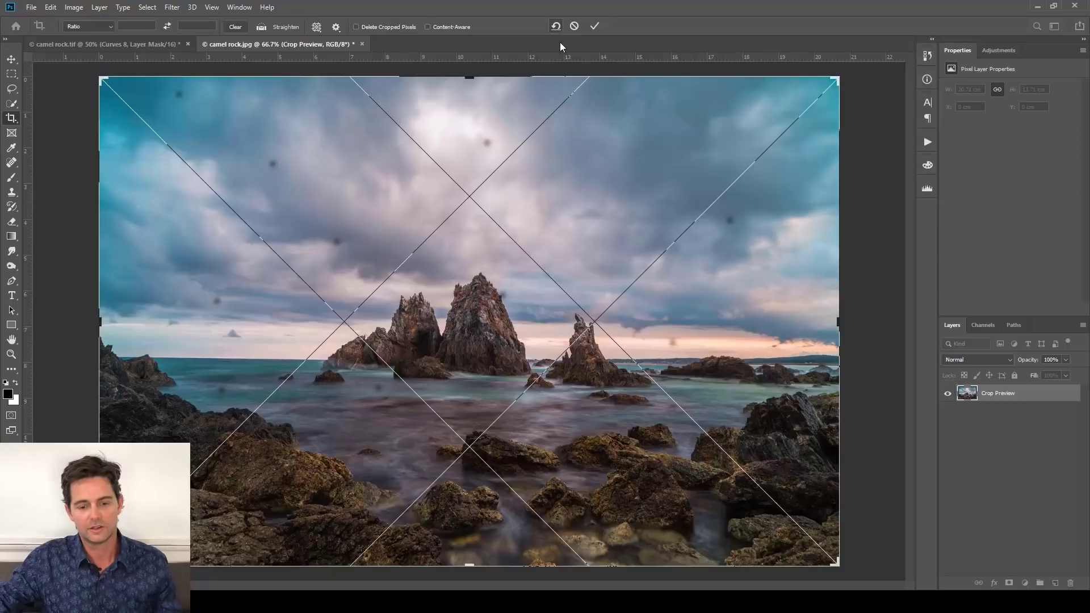
# Step: Set the crop guide overlay to Rule of Thirds
pyautogui.click(318, 30)
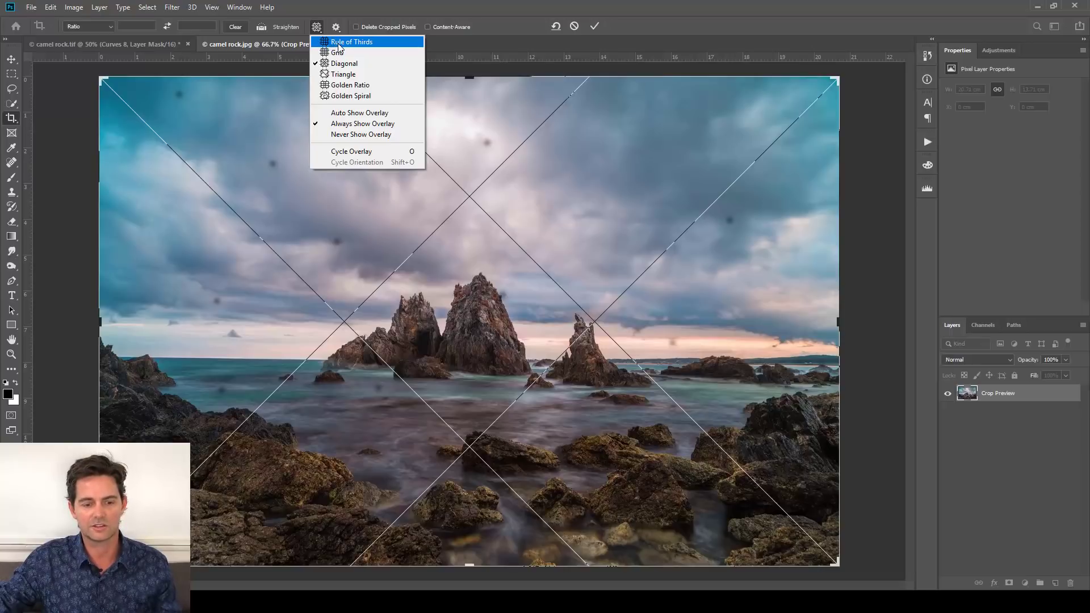
pyautogui.click(339, 44)
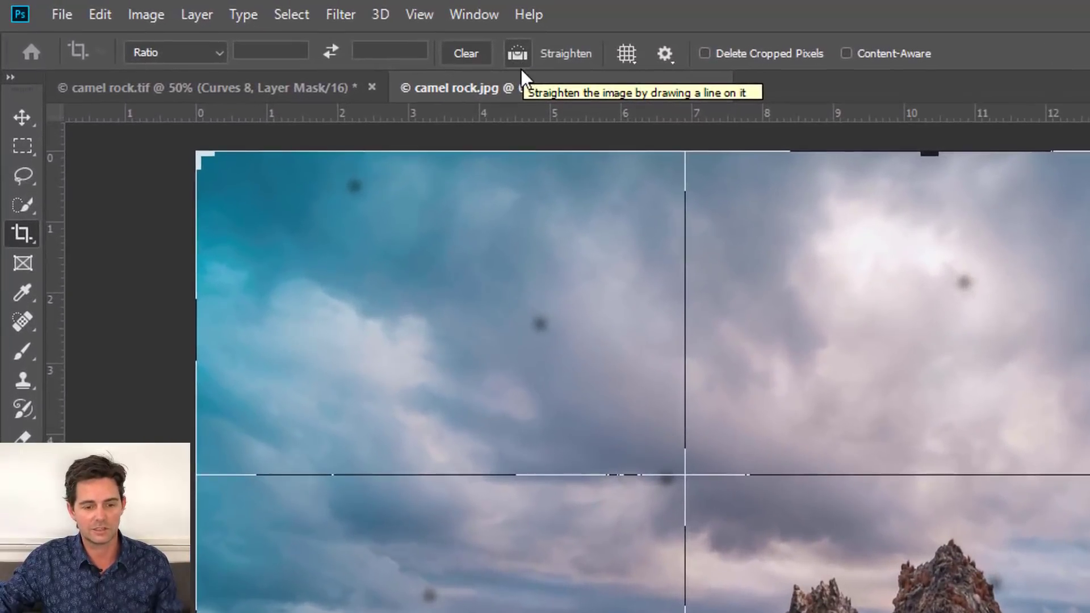
pyautogui.click(632, 52)
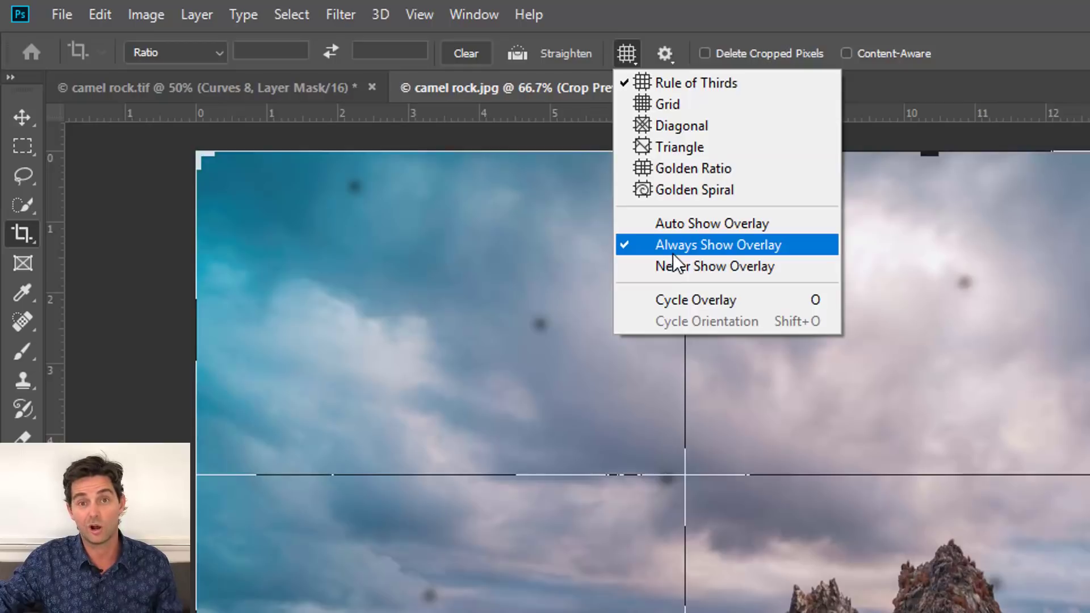
pyautogui.click(651, 16)
# Step: Check the crop settings and leave Delete Cropped Pixels unchecked
pyautogui.click(669, 53)
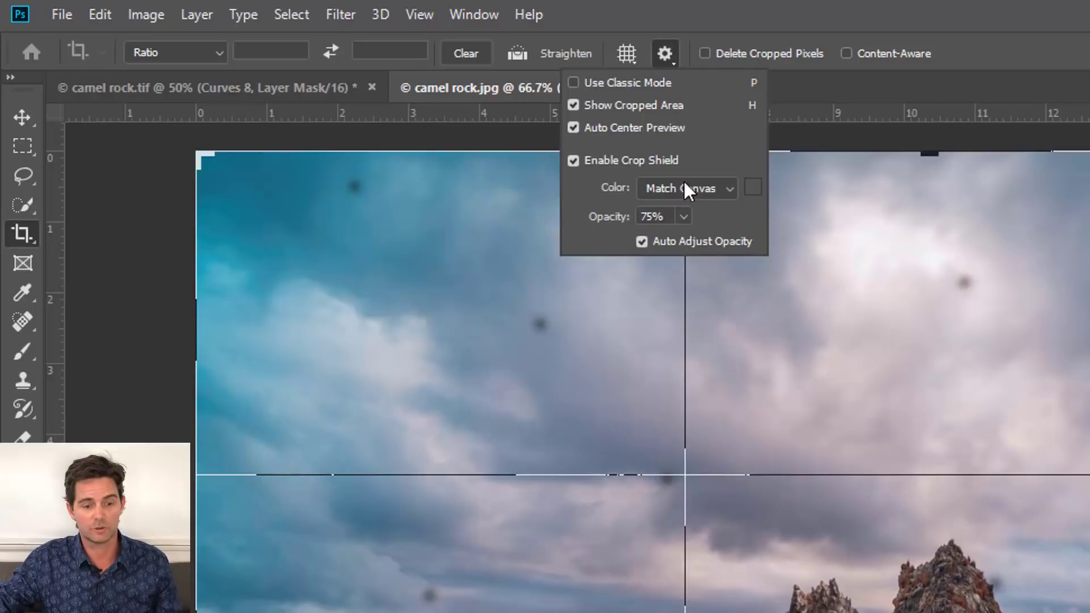
pyautogui.click(659, 56)
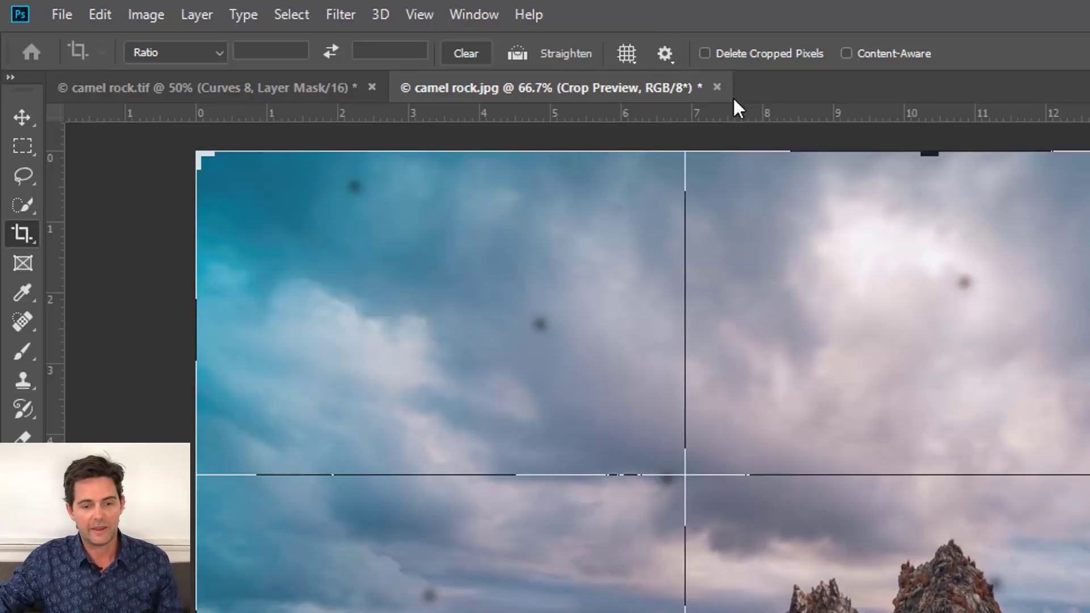
pyautogui.click(704, 53)
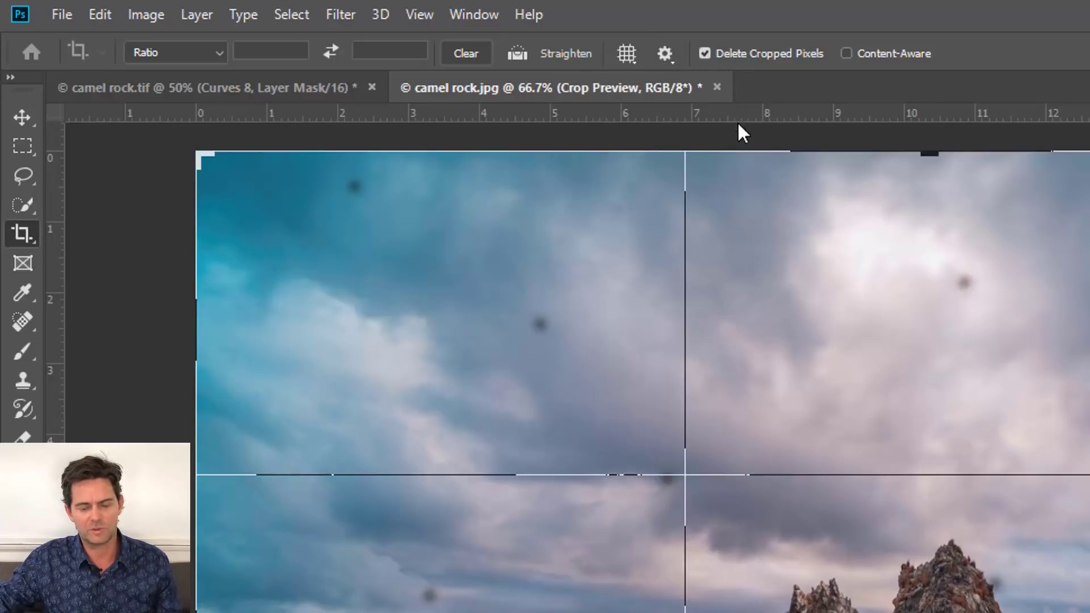
pyautogui.click(705, 55)
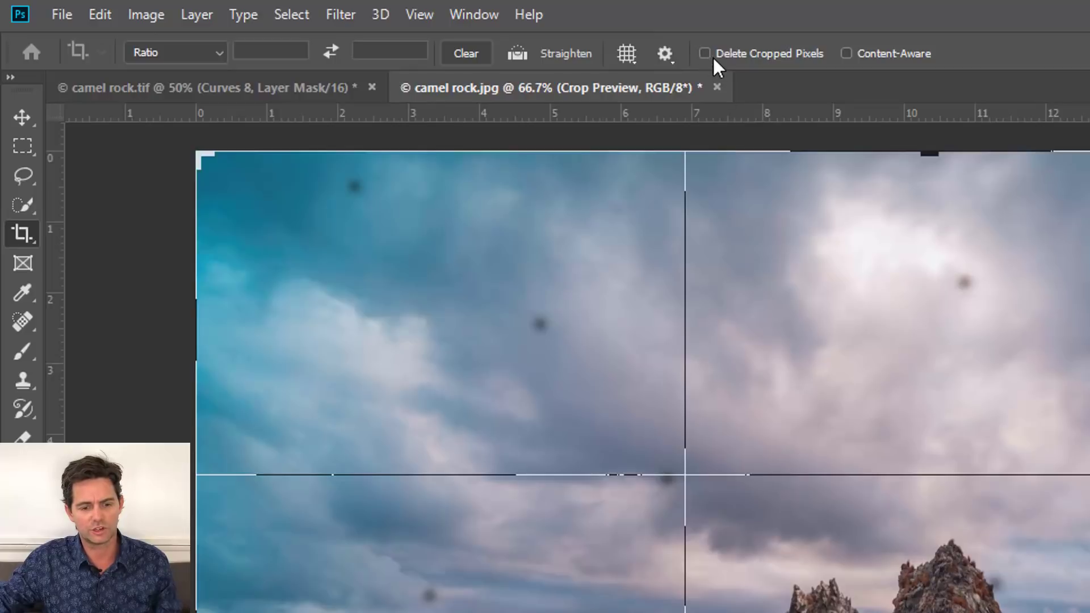
pyautogui.click(705, 53)
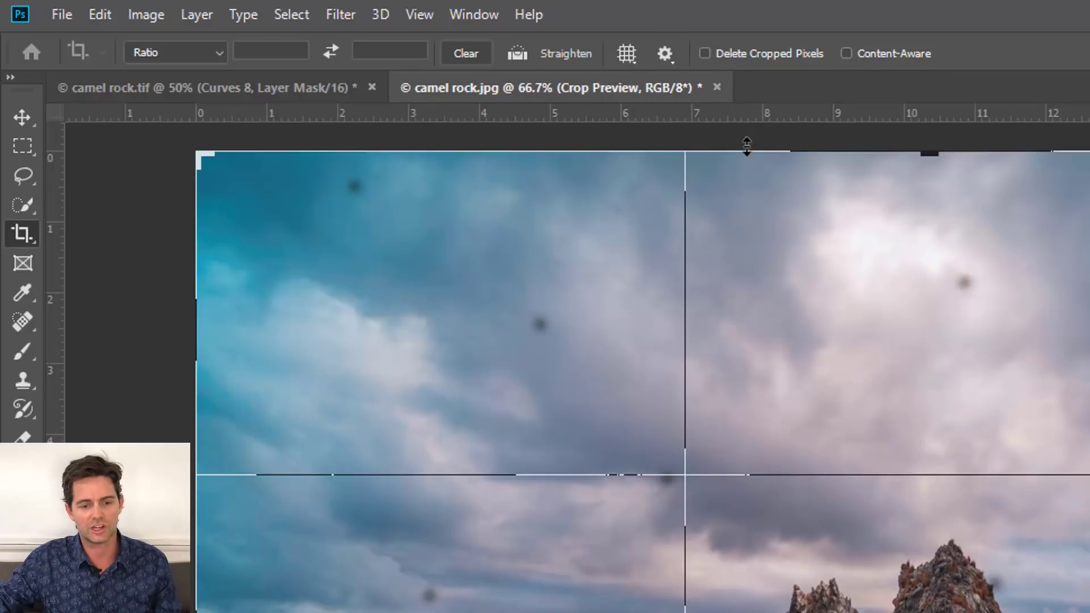
pyautogui.click(706, 52)
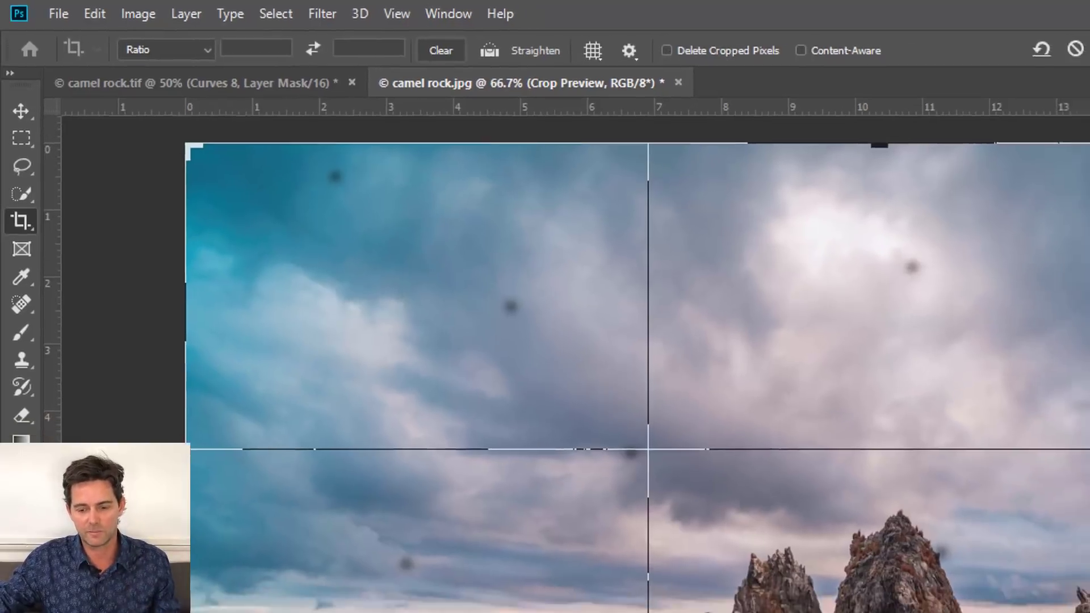
# Step: After an accidental narrow crop, widen the crop box back to the full 20.52 cm width
pyautogui.moveTo(946, 368); pyautogui.dragTo(800, 363)
pyautogui.press('Return')
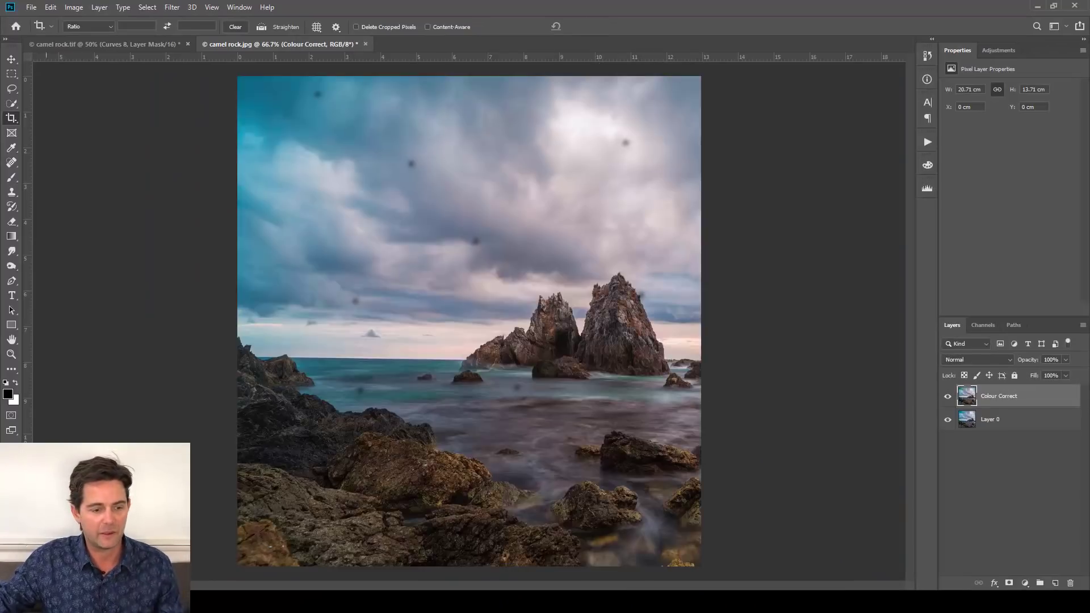
pyautogui.click(12, 120)
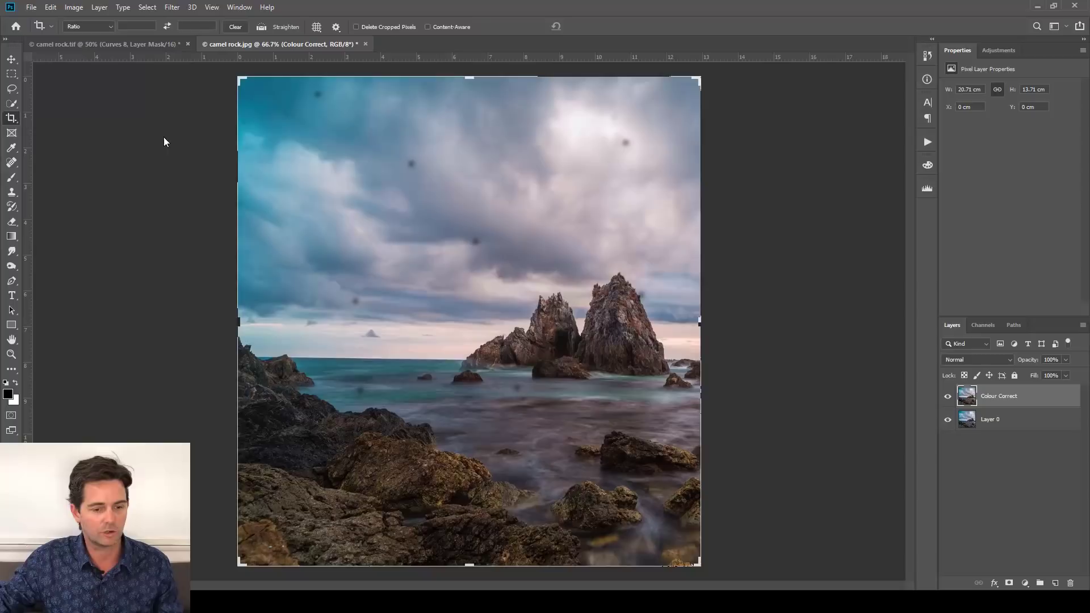
pyautogui.click(464, 205)
pyautogui.moveTo(699, 323); pyautogui.dragTo(835, 317)
pyautogui.hotkey('ctrl', 'r')
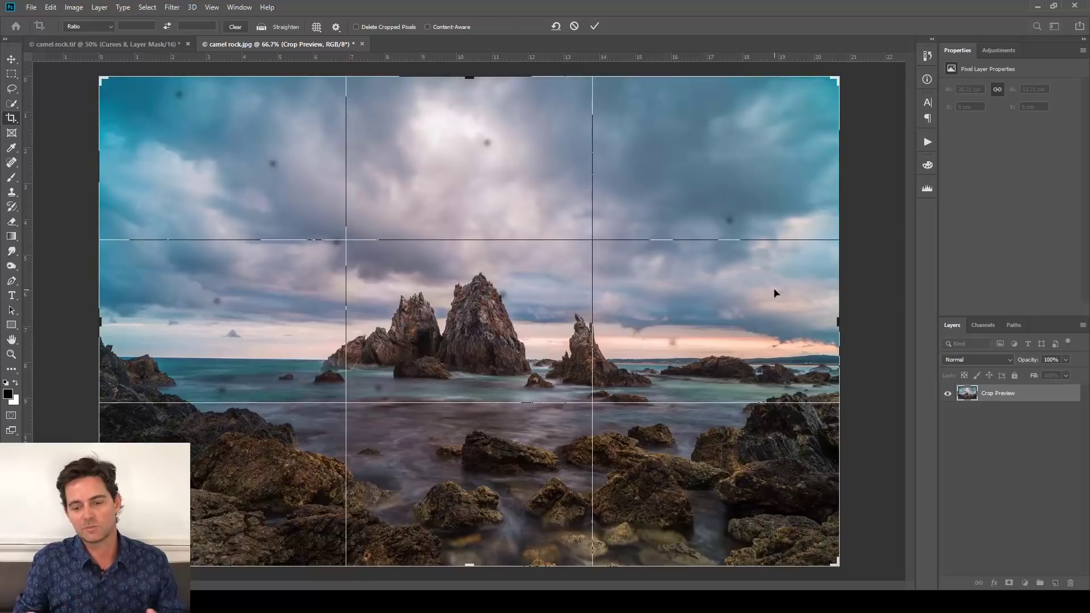
# Step: Reset the crop box and widen it to a wide landscape frame
pyautogui.click(557, 30)
pyautogui.moveTo(700, 326); pyautogui.dragTo(839, 306)
pyautogui.hotkey('ctrl', 'r')
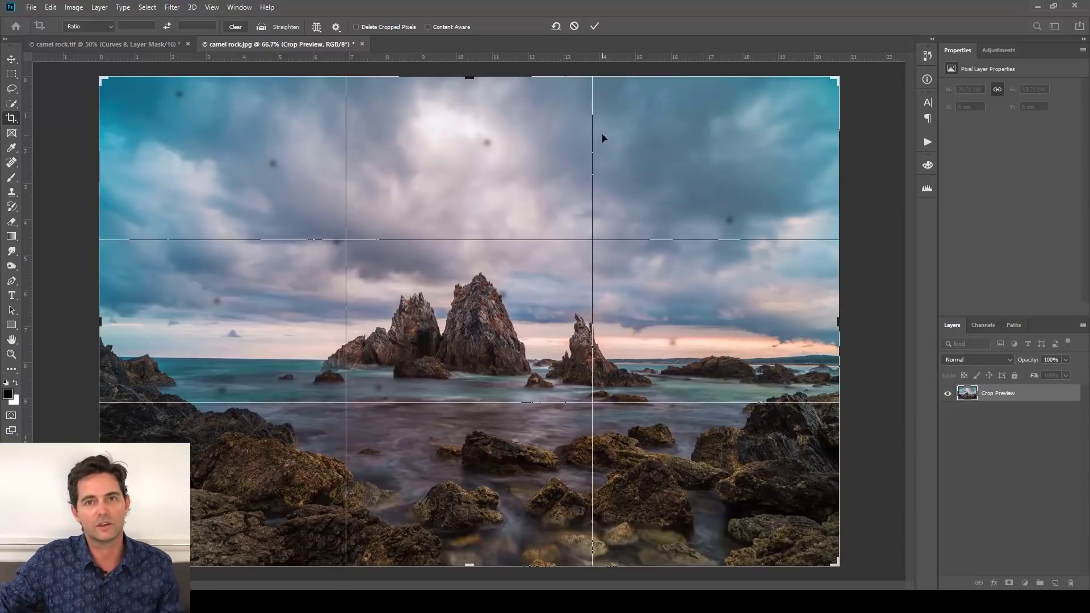
# Step: Straighten along the horizon by about 0.8° and trim the crop's top and left edges
pyautogui.click(264, 28)
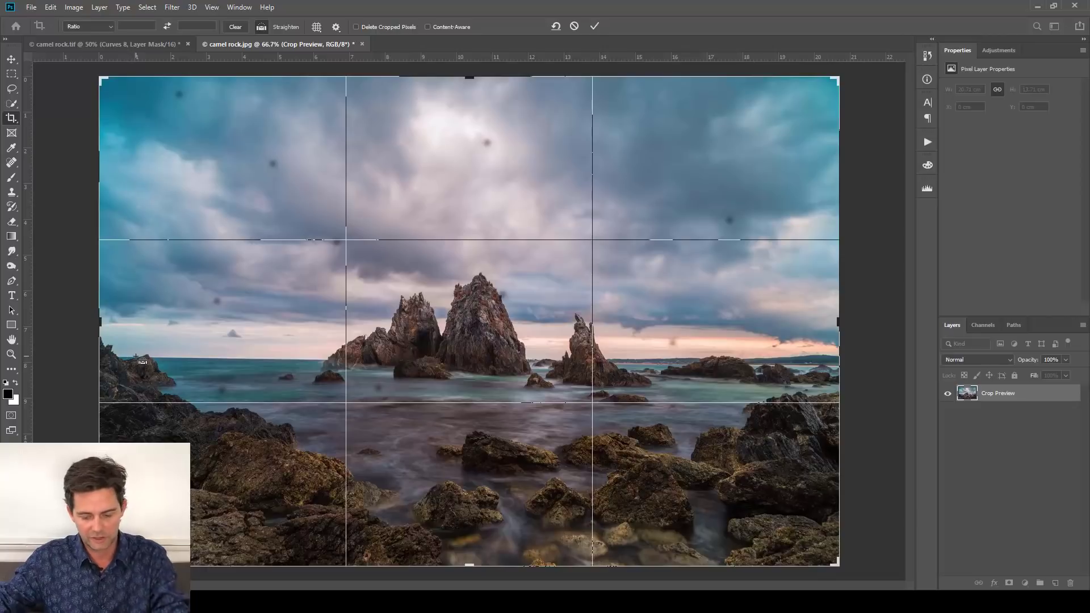
pyautogui.hotkey('ctrl', '+')
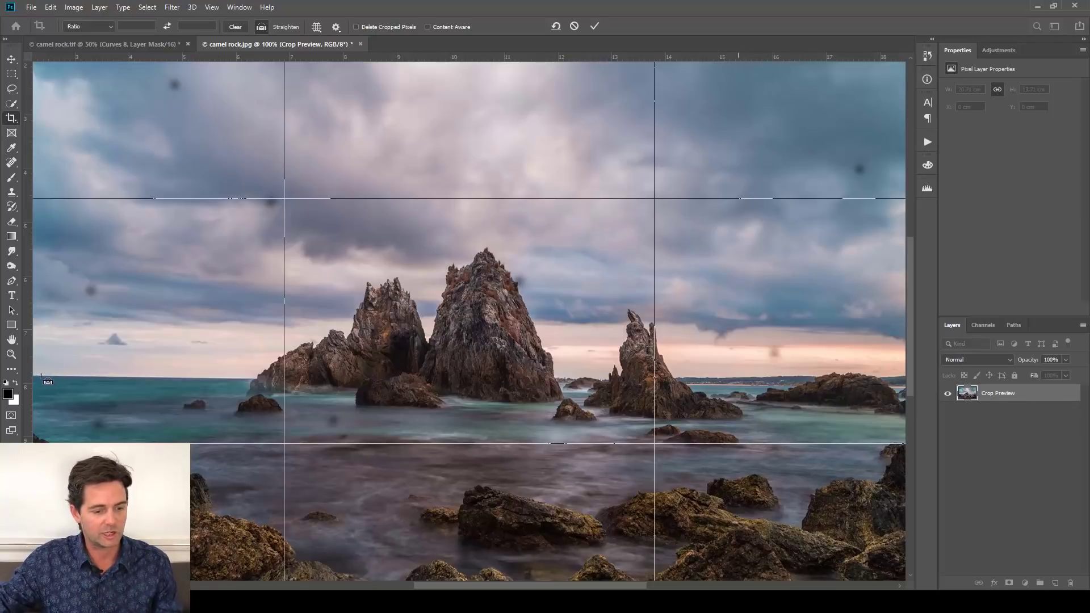
pyautogui.moveTo(41, 376); pyautogui.dragTo(275, 380)
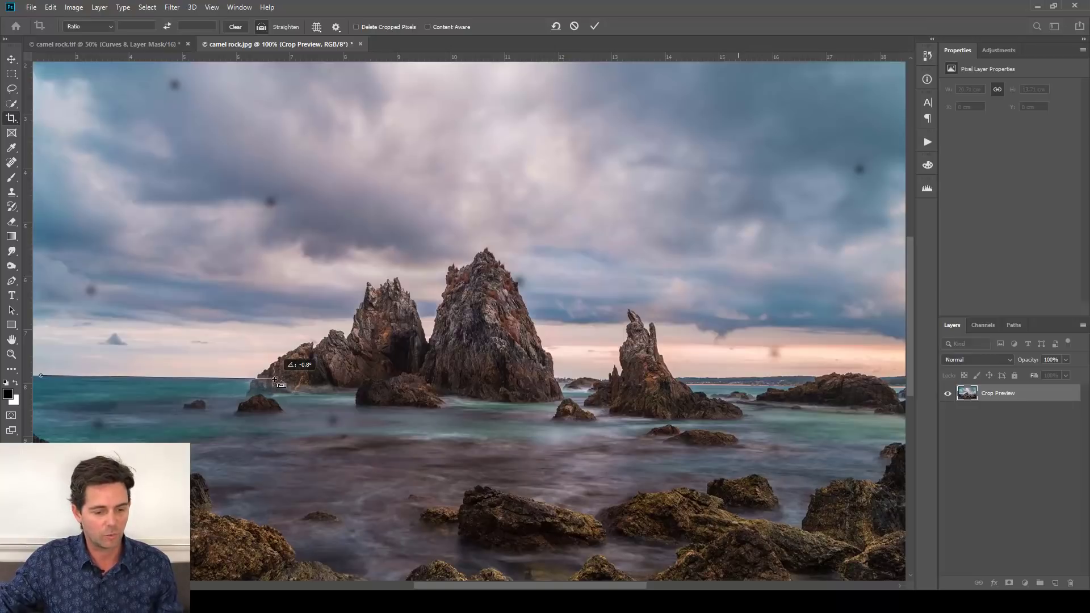
pyautogui.moveTo(274, 379)
pyautogui.mouseDown()
pyautogui.moveTo(285, 323)
pyautogui.moveTo(282, 379)
pyautogui.mouseUp()
pyautogui.hotkey('ctrl', '-')
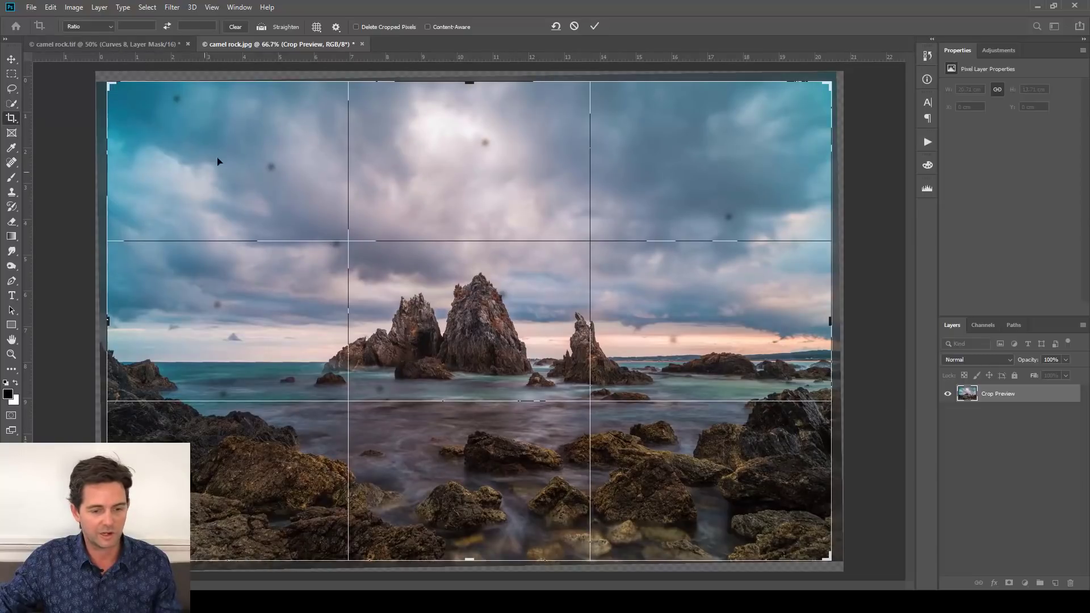
pyautogui.moveTo(469, 83); pyautogui.dragTo(469, 88)
pyautogui.moveTo(106, 321); pyautogui.dragTo(106, 321)
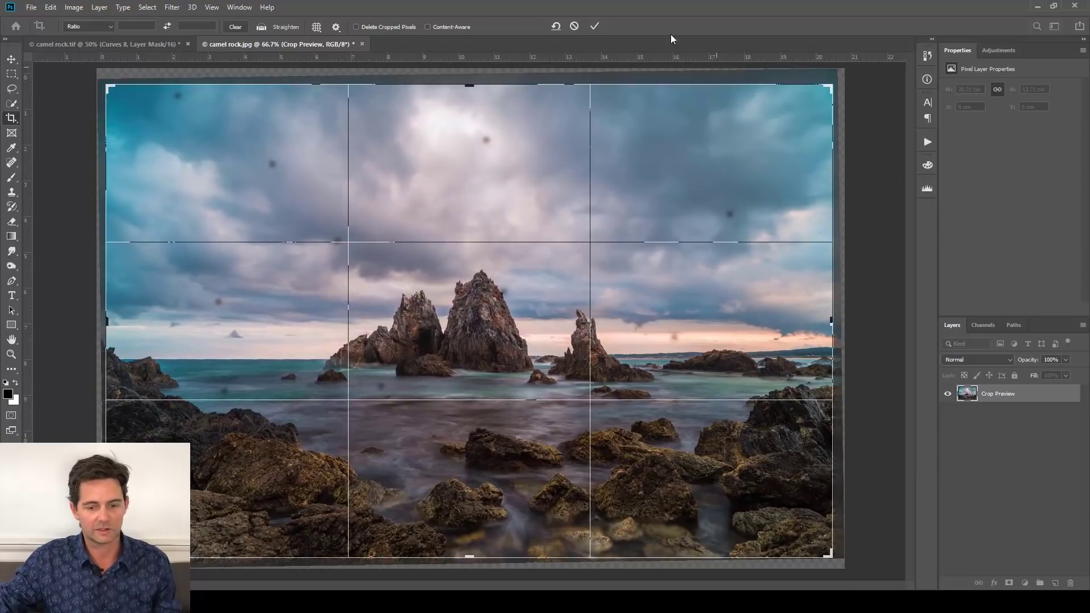
# Step: Commit the straightened crop and add a new empty layer named 'Dust Removal'
pyautogui.click(597, 25)
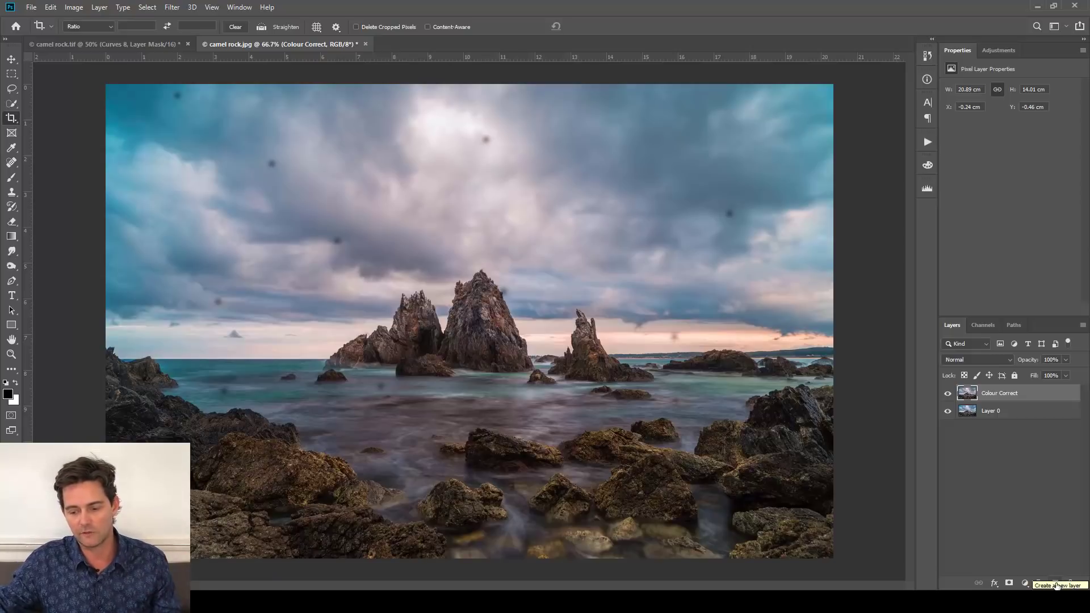
pyautogui.click(1056, 584)
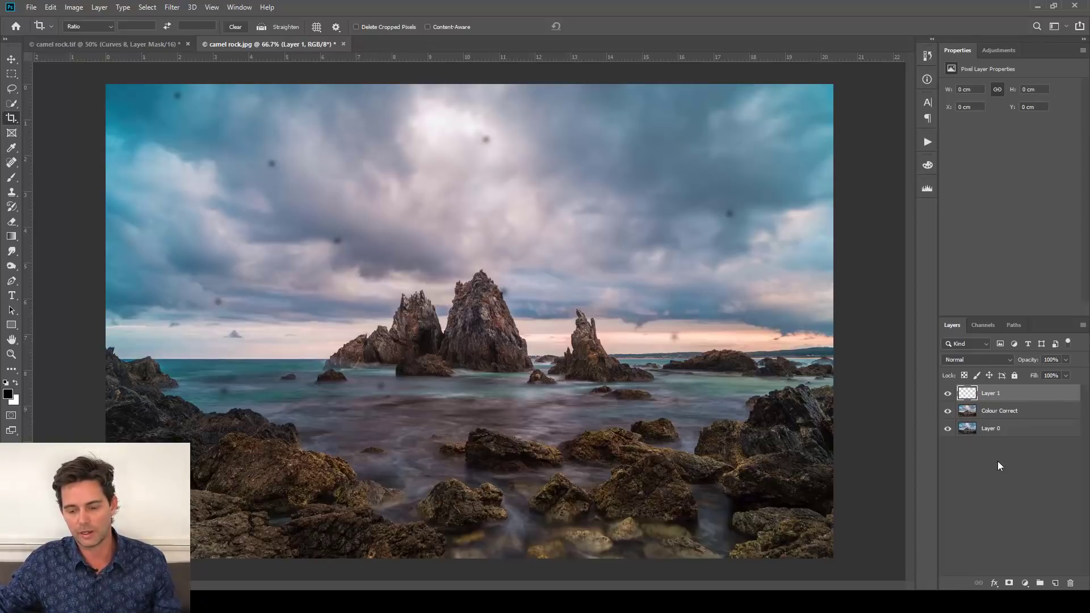
pyautogui.doubleClick(992, 394)
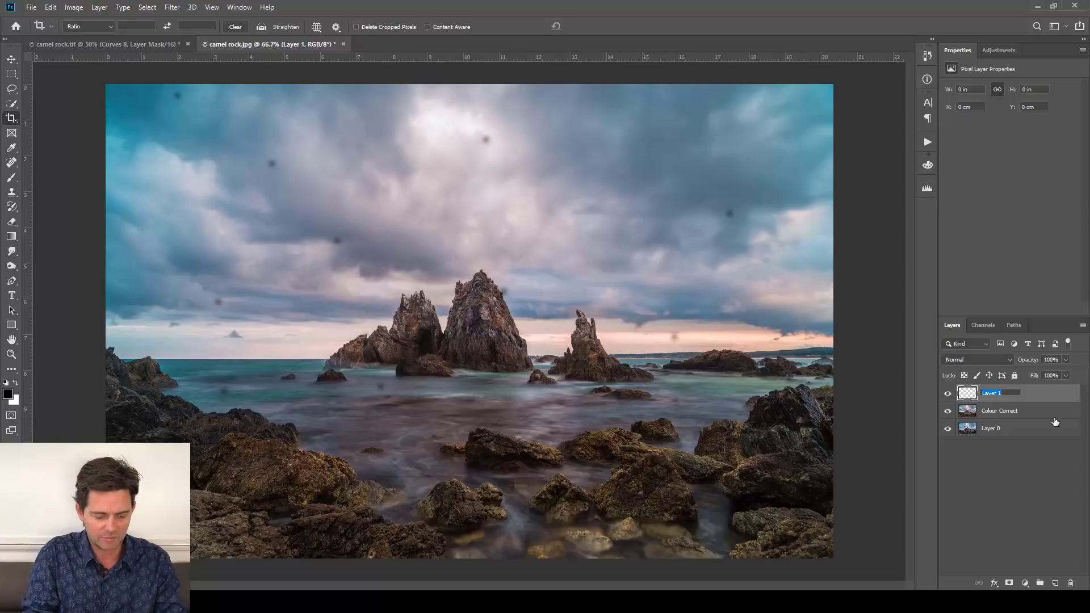
pyautogui.write('Dust Removal')
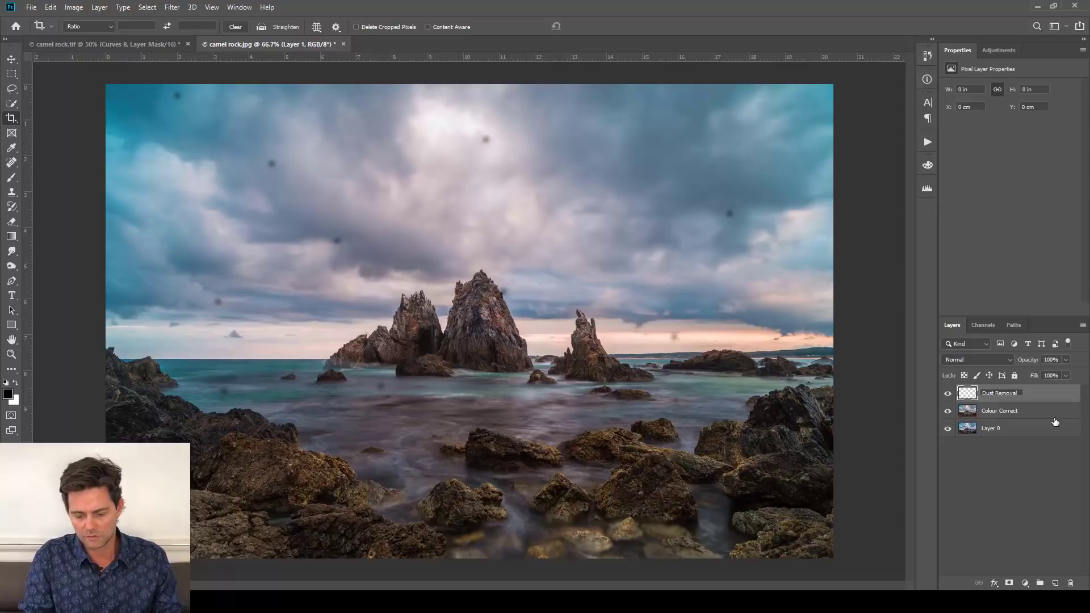
pyautogui.press('Return')
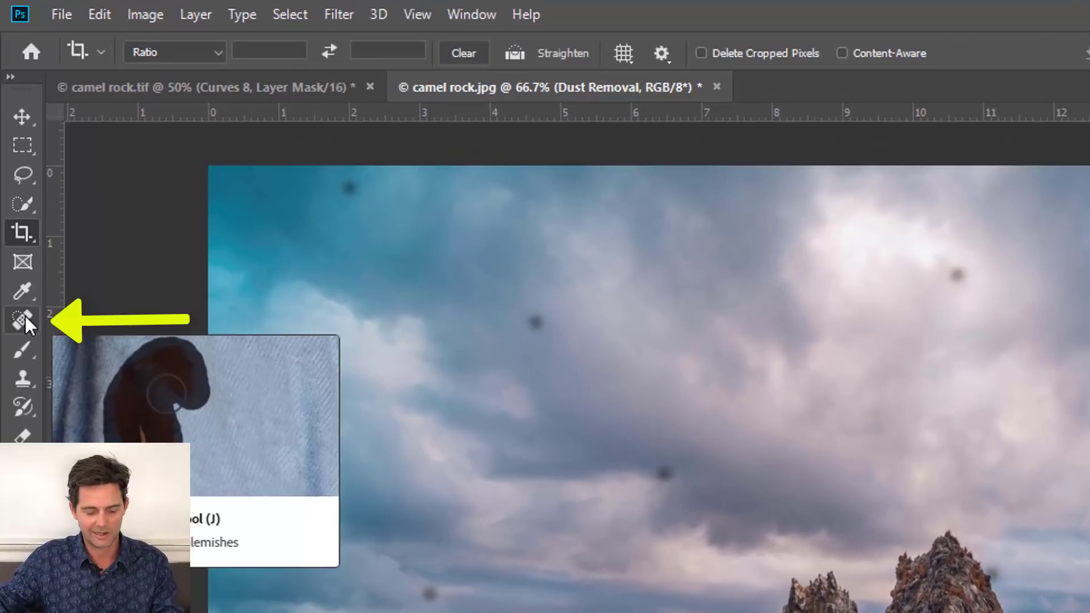
# Step: Select the Spot Healing Brush from the healing tools
pyautogui.click(25, 317)
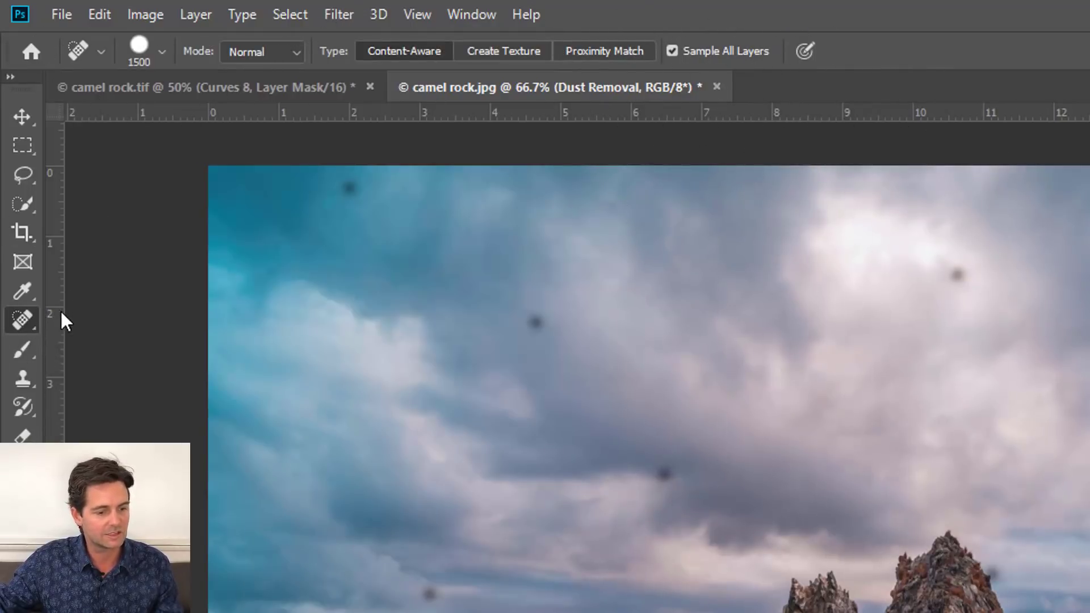
pyautogui.rightClick(17, 319)
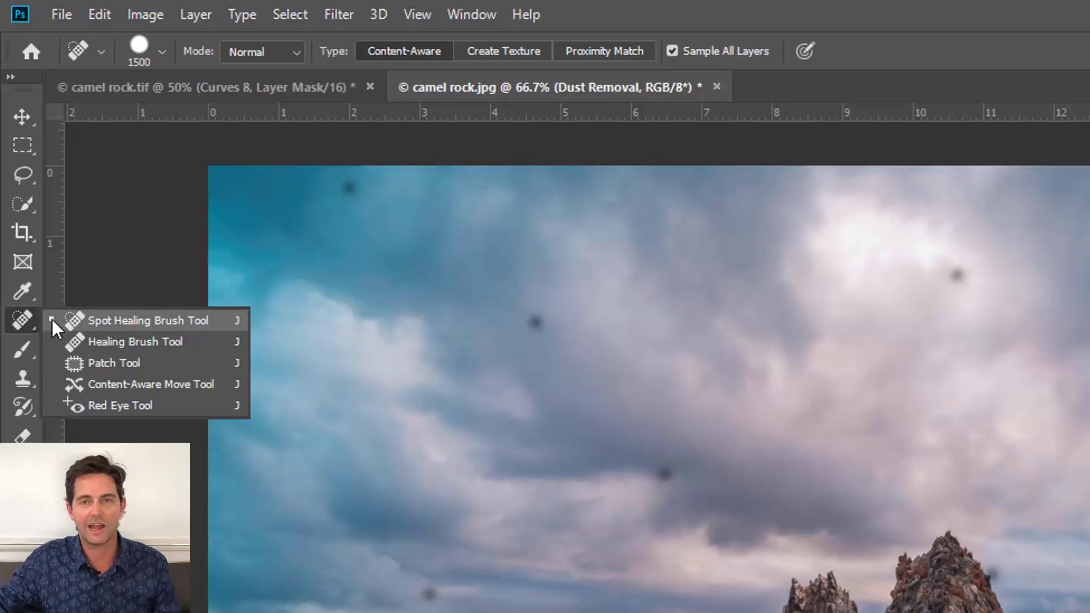
pyautogui.click(121, 319)
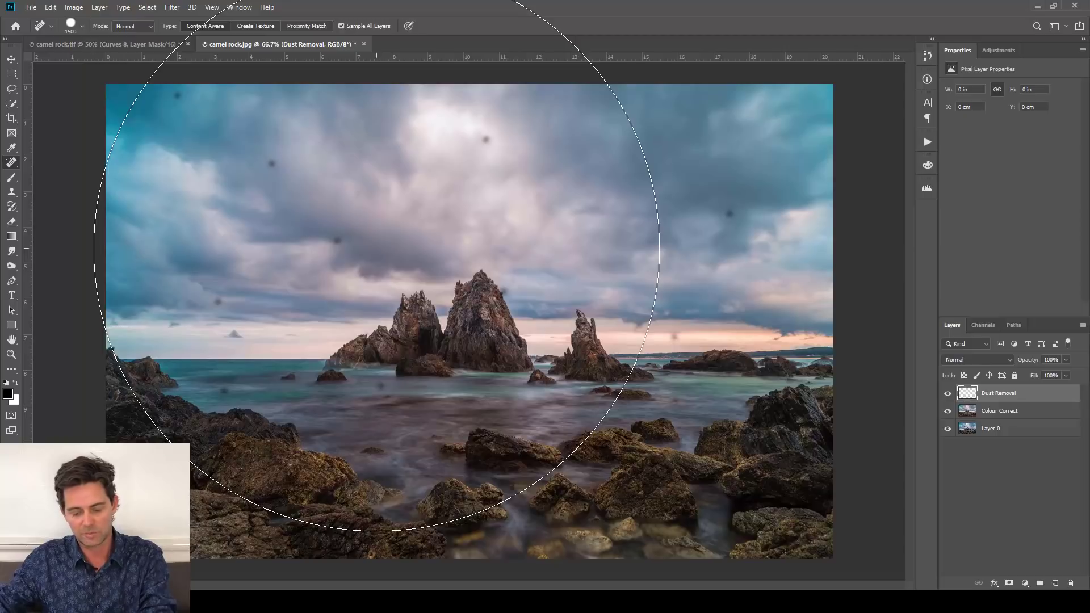
# Step: Shrink the Spot Healing Brush from 1500 px to about 60 px with the [ key
pyautogui.press('[')
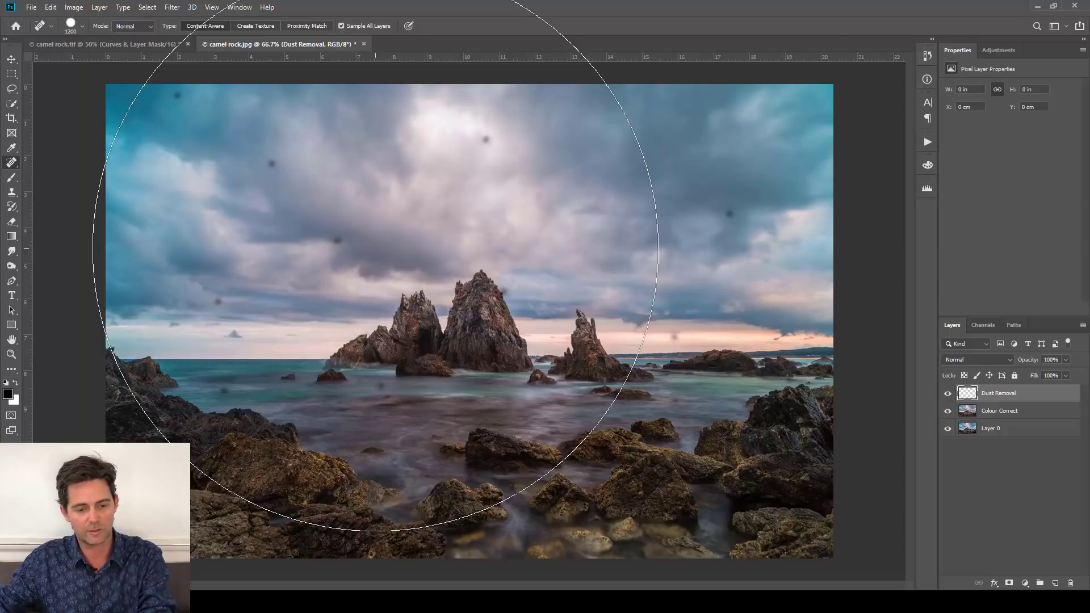
pyautogui.press('[')
pyautogui.press('[')
pyautogui.press('[')
pyautogui.press('[')
pyautogui.press('[')
pyautogui.press('[')
pyautogui.press('[')
pyautogui.press('[')
pyautogui.press('[')
pyautogui.press('[')
pyautogui.press('[')
pyautogui.press('[')
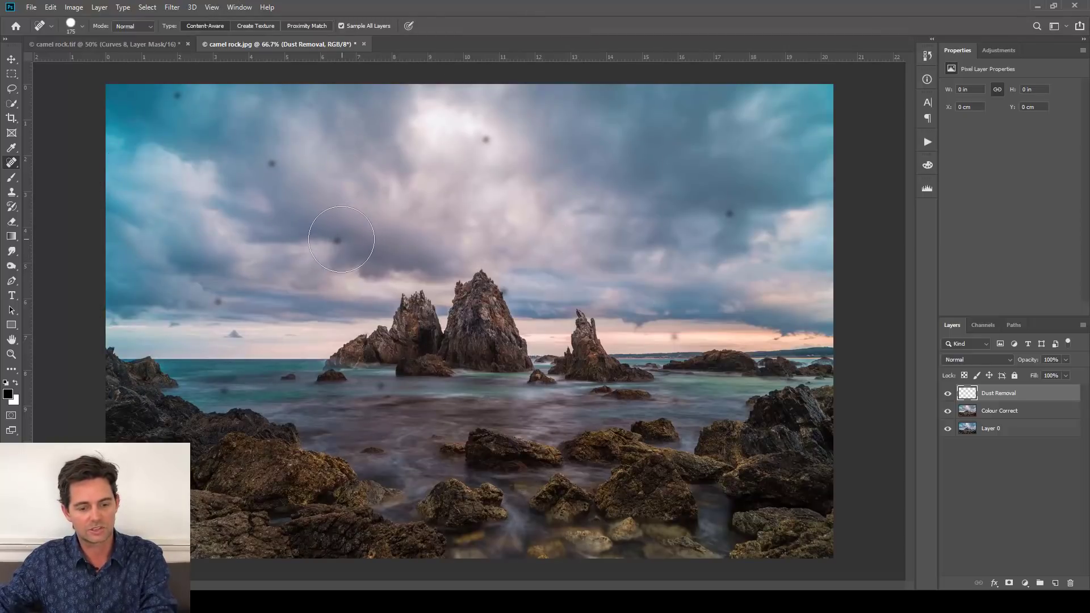
pyautogui.press('[')
pyautogui.press('[')
pyautogui.press('[')
pyautogui.press('[')
pyautogui.press('[')
pyautogui.press('[')
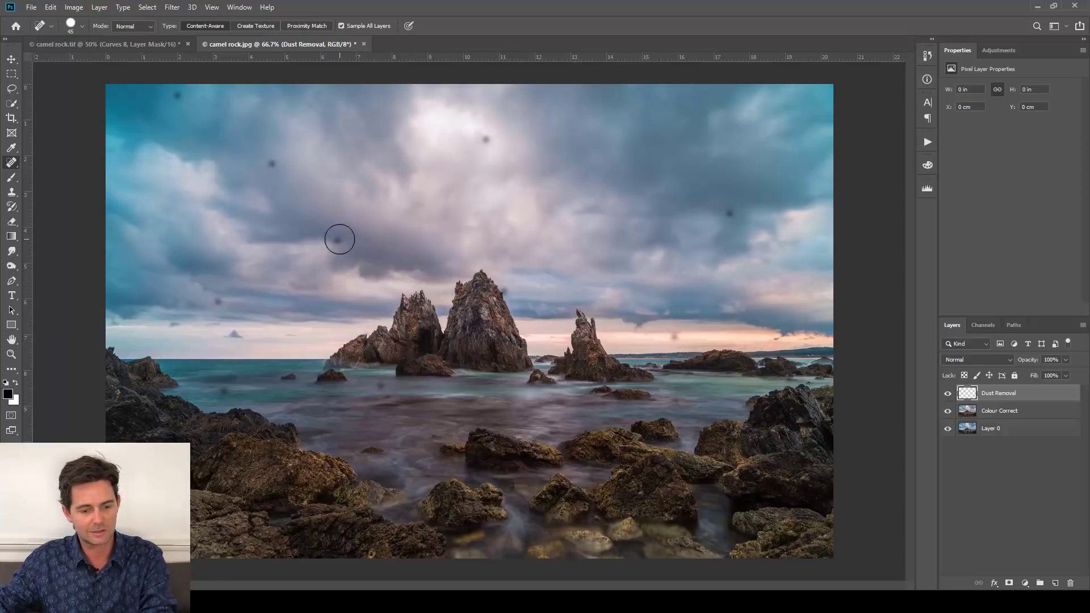
pyautogui.press('[')
pyautogui.press('[')
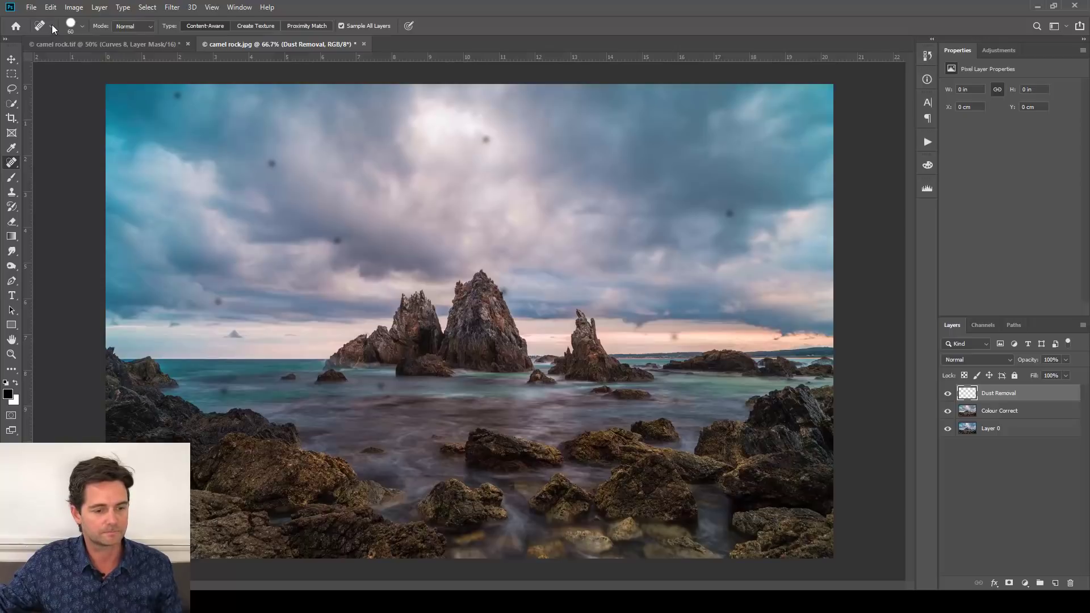
# Step: Review the brush size and hardness settings, then keep the healing mode on Normal
pyautogui.click(84, 24)
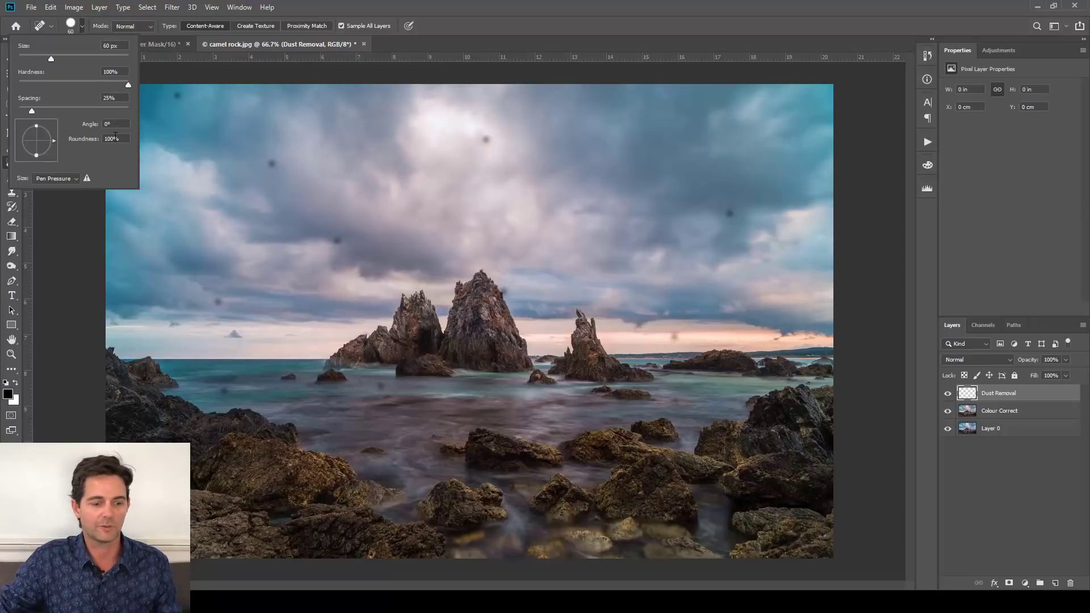
pyautogui.click(81, 27)
pyautogui.click(151, 25)
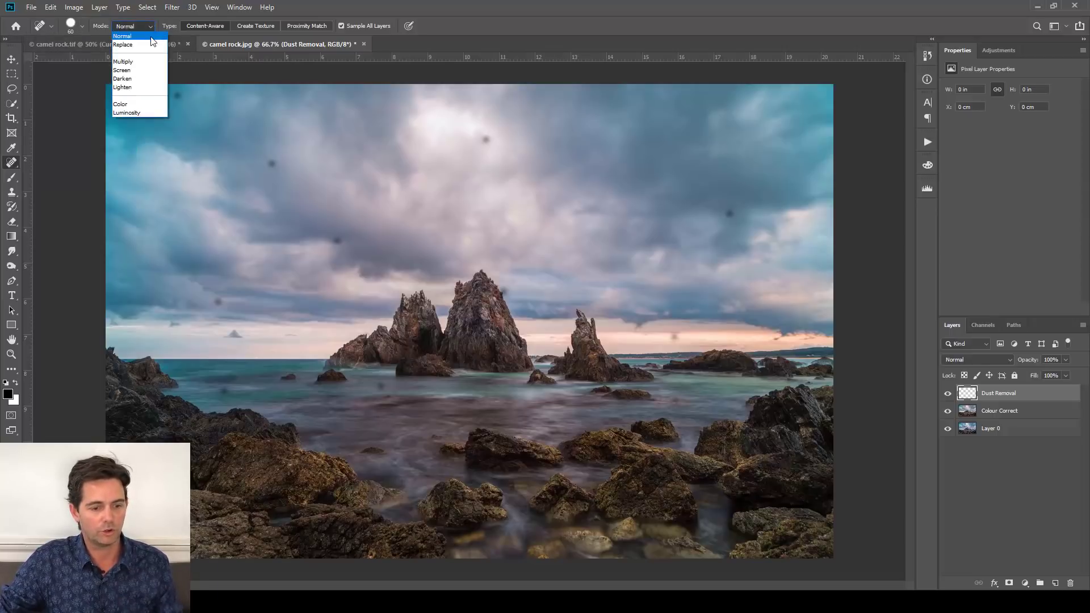
pyautogui.click(150, 36)
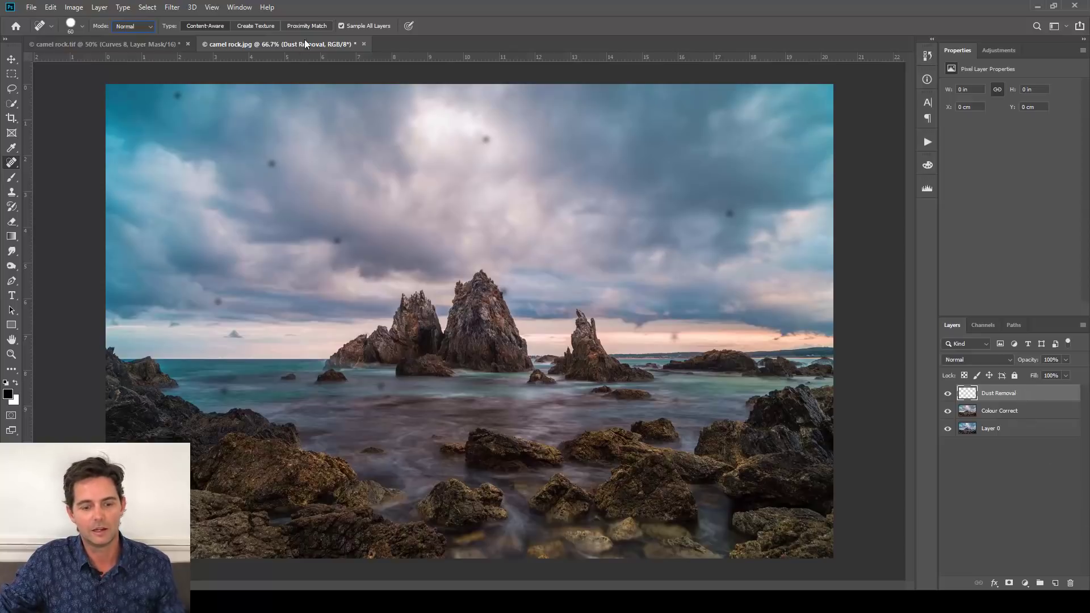
# Step: Enable Sample All Layers and heal the dust spots across the sky and water
pyautogui.click(342, 26)
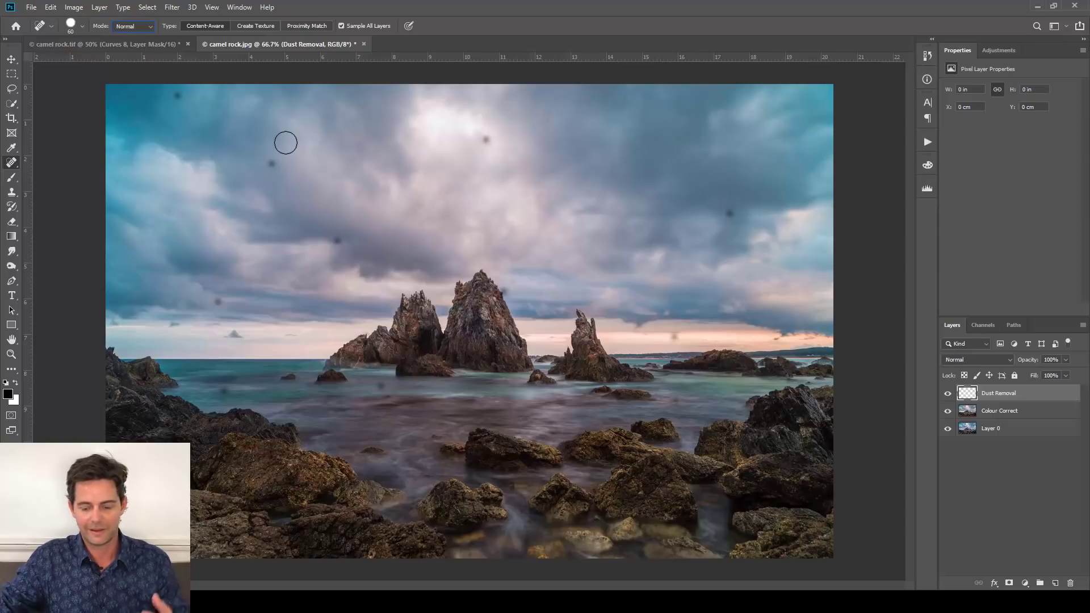
pyautogui.click(177, 94)
pyautogui.click(268, 166)
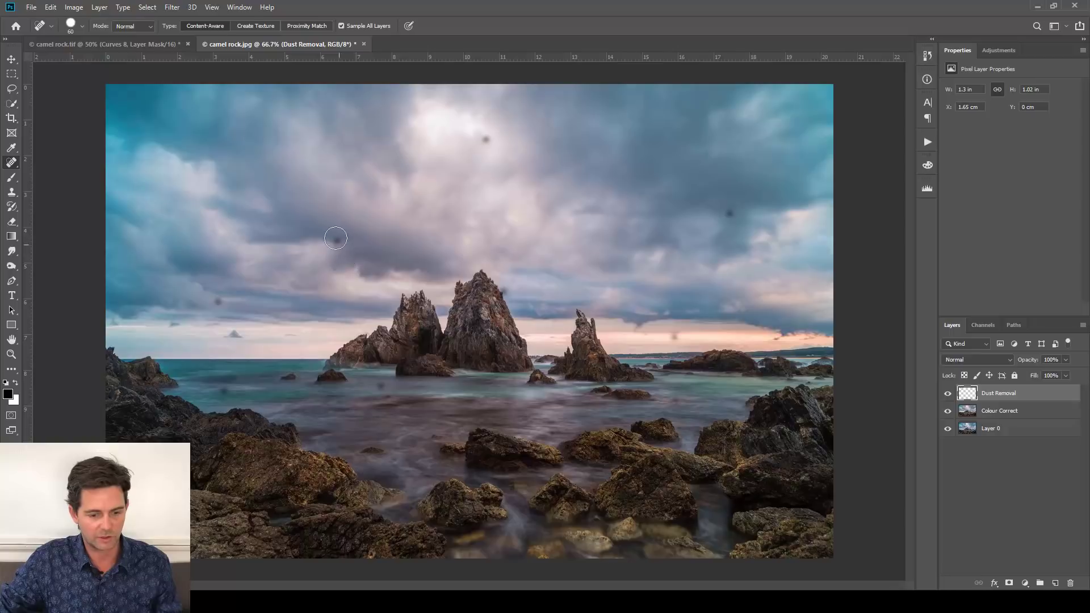
pyautogui.click(339, 241)
pyautogui.click(486, 139)
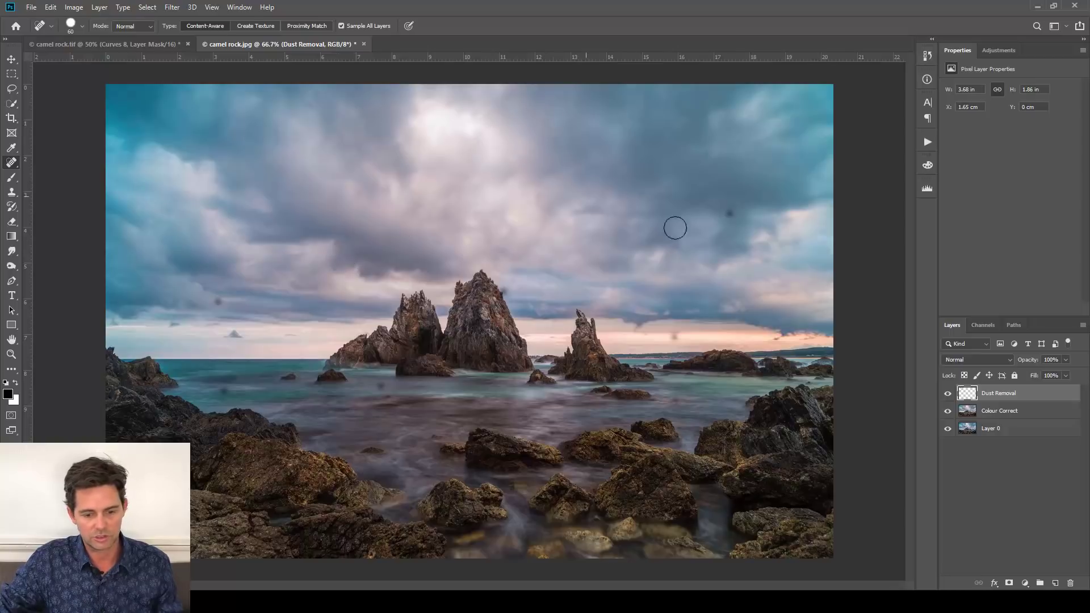
pyautogui.click(731, 213)
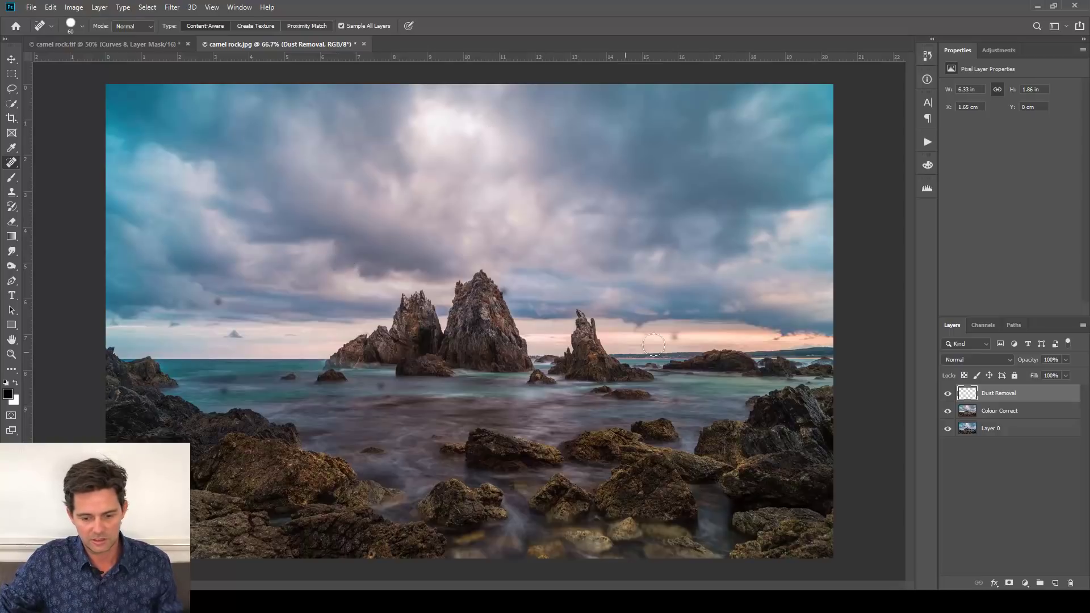
pyautogui.click(674, 336)
pyautogui.click(380, 385)
pyautogui.click(386, 400)
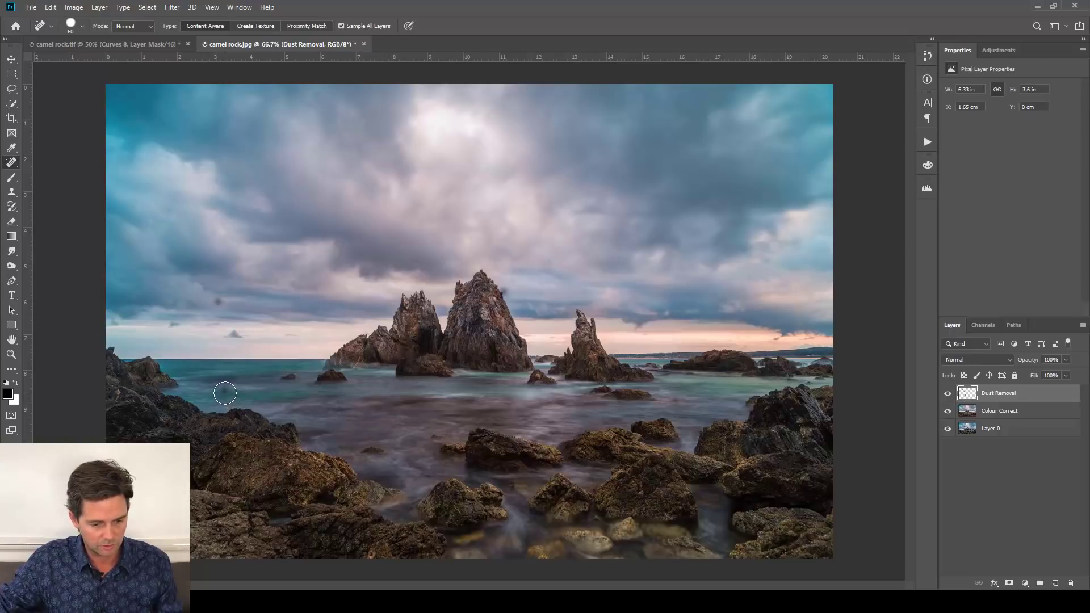
pyautogui.click(219, 301)
# Step: Zoom in, reduce the brush to 35 px, and re-heal the spot beside the tall peak
pyautogui.hotkey('ctrl', '+')
pyautogui.hotkey('ctrl', '+')
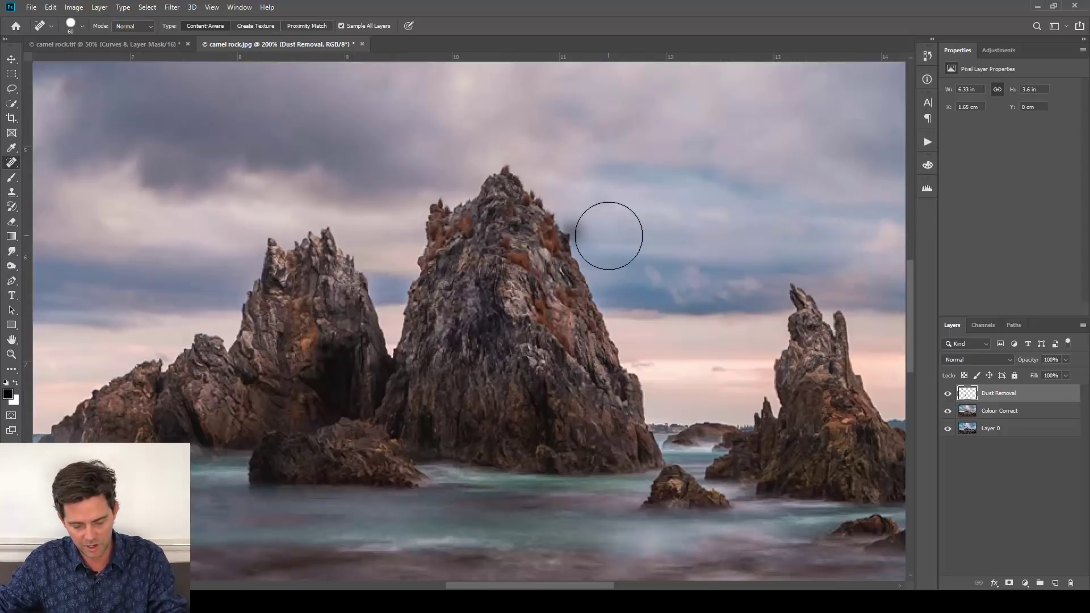
pyautogui.press('[')
pyautogui.press('[')
pyautogui.press('[')
pyautogui.press('[')
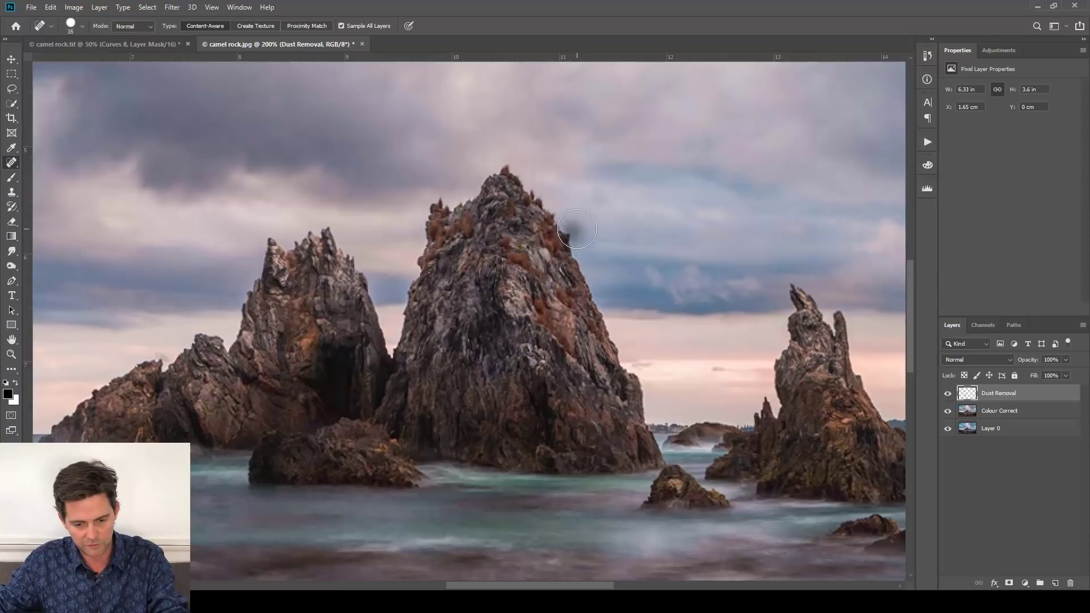
pyautogui.click(576, 229)
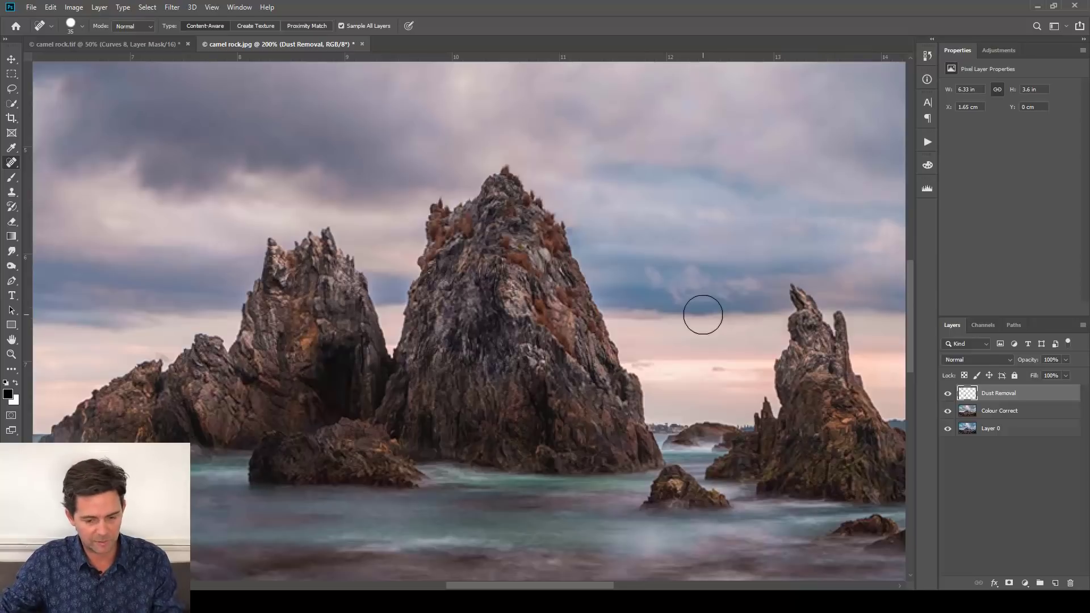
pyautogui.hotkey('ctrl', 'z')
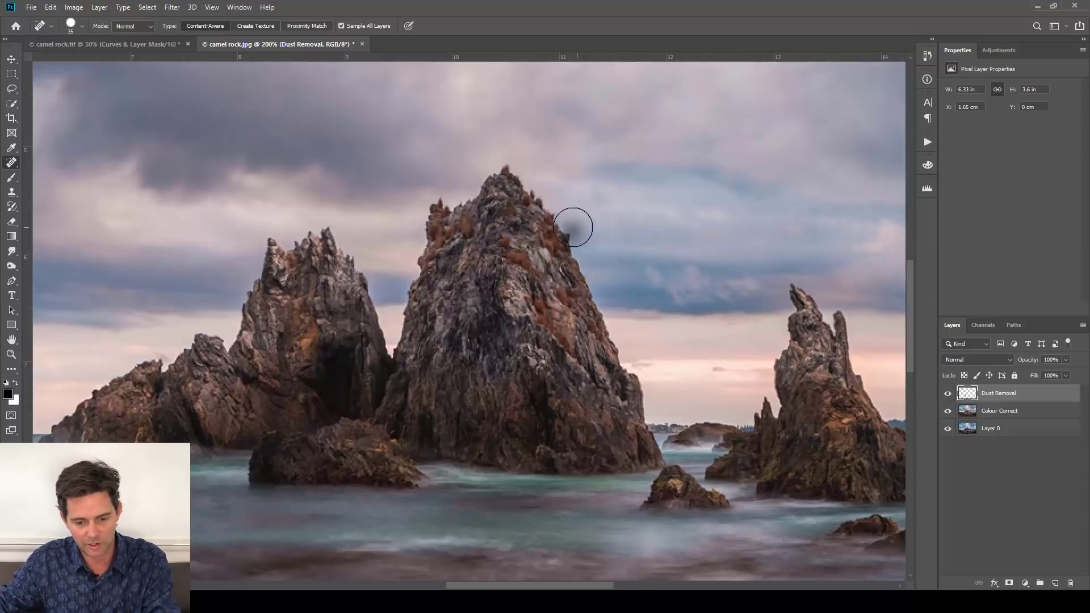
pyautogui.click(570, 222)
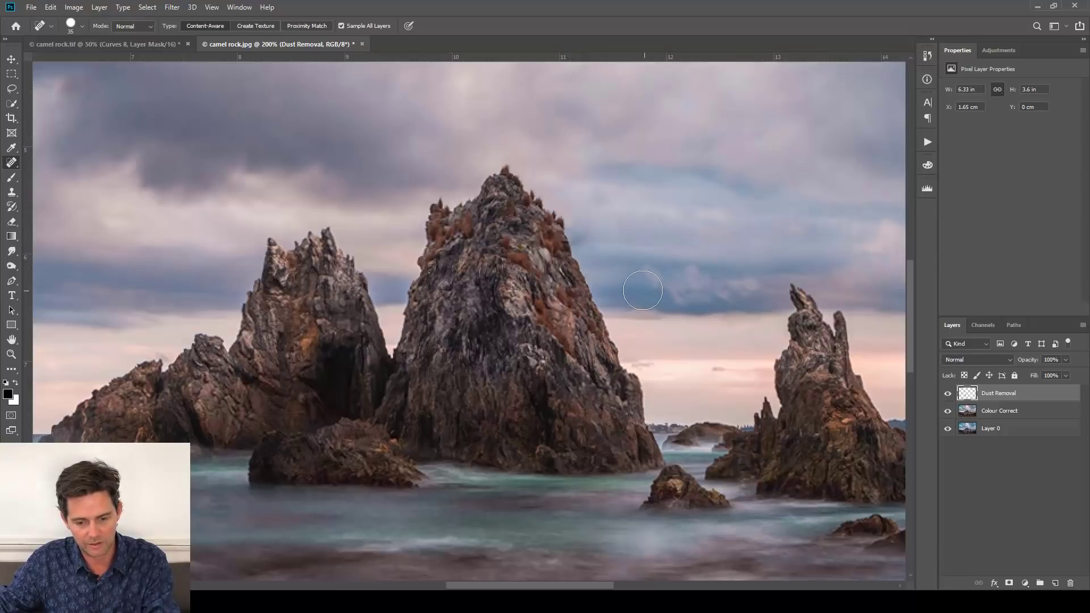
pyautogui.click(583, 235)
pyautogui.click(585, 229)
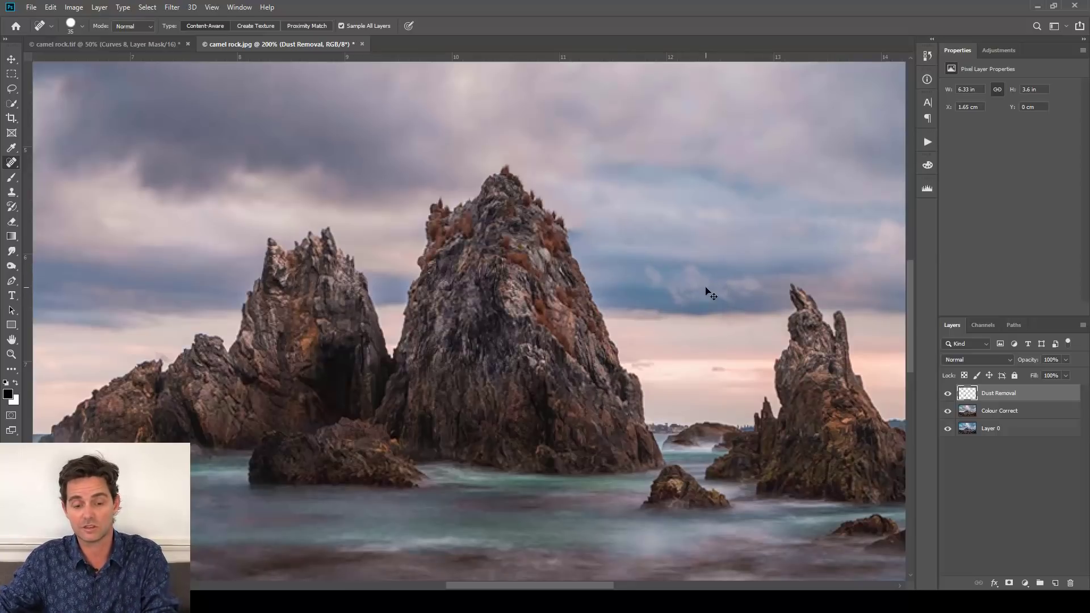
# Step: Zoom out from 200% to 66.7% to view the whole cleaned seascape
pyautogui.scroll(-3, 706, 288)
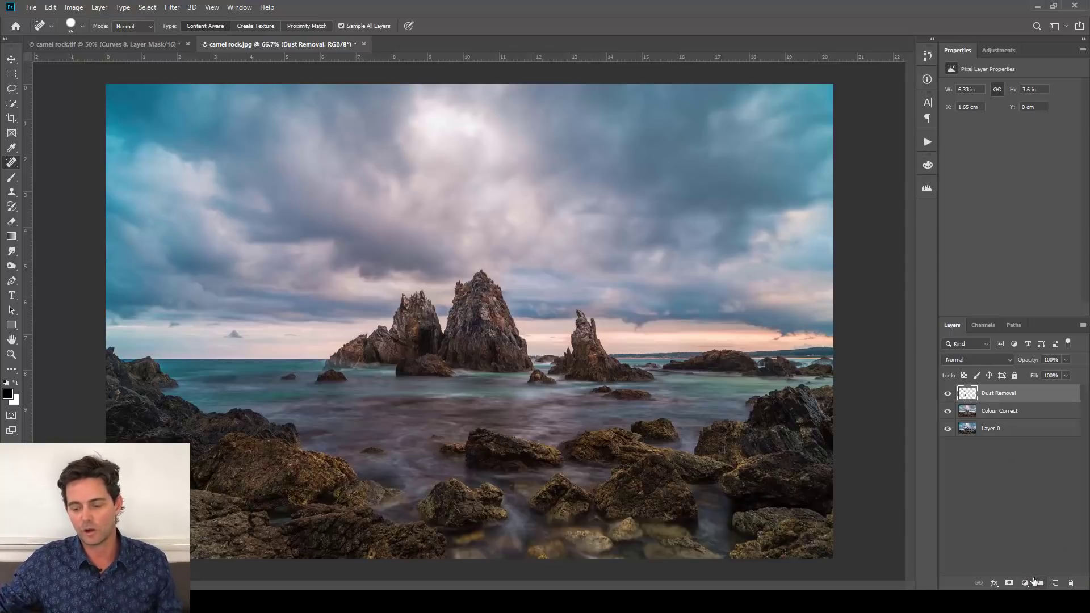
# Step: Add a Curves adjustment layer above Dust Removal and apply an Auto curve
pyautogui.click(1027, 583)
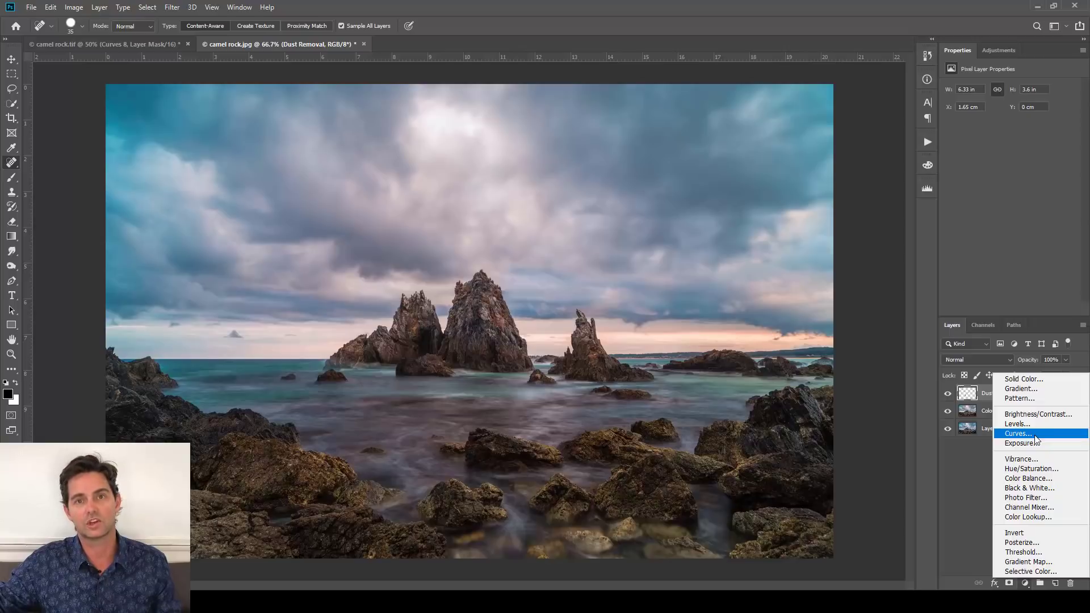
pyautogui.click(1017, 433)
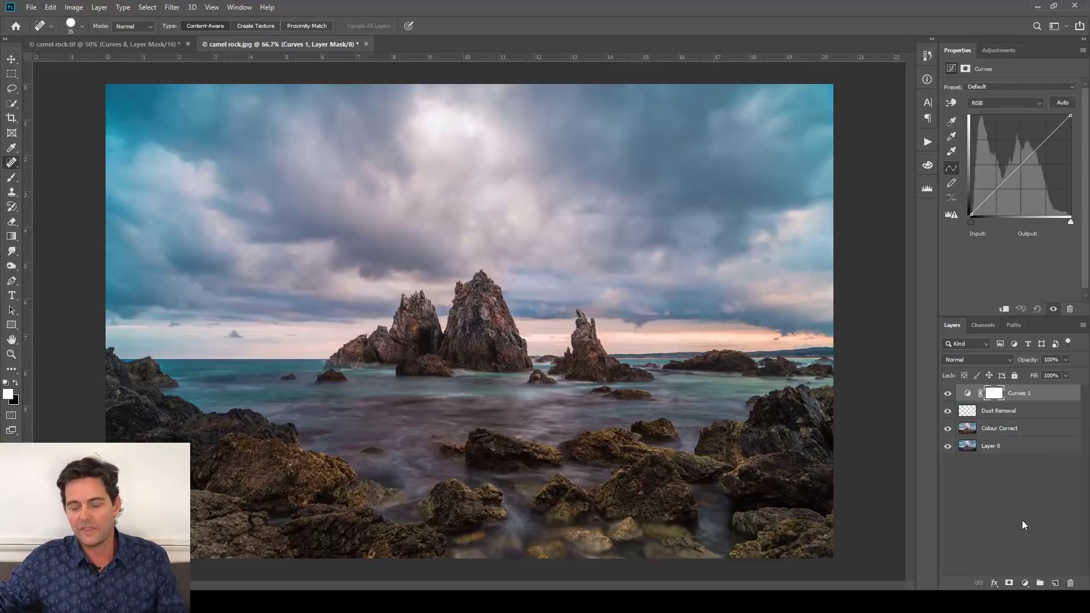
pyautogui.click(1063, 103)
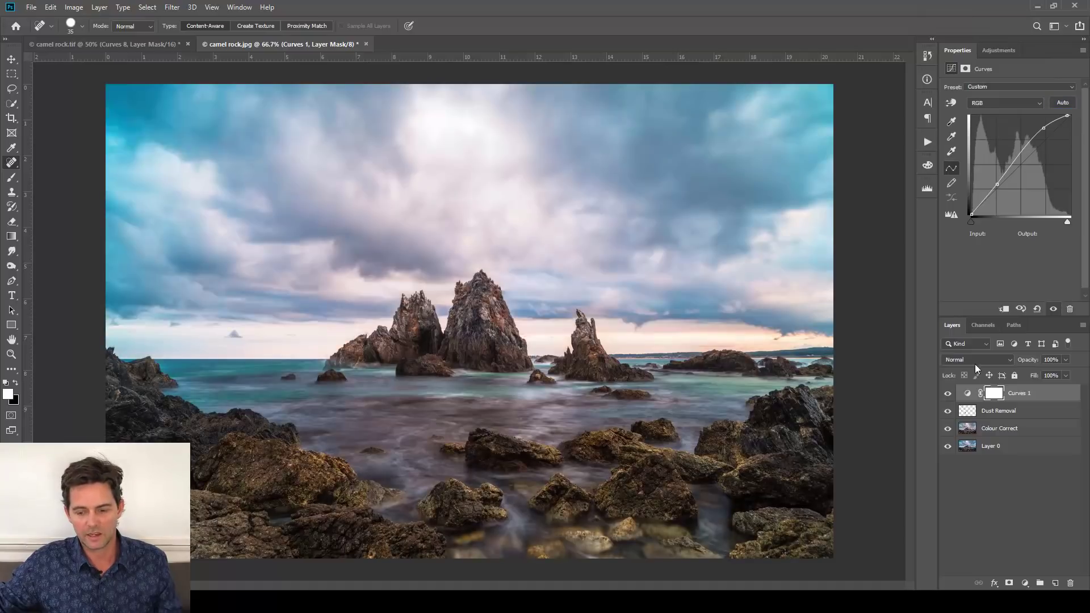
# Step: Toggle Curves 1 off and on to compare before and after, leaving it visible
pyautogui.click(949, 392)
pyautogui.click(951, 392)
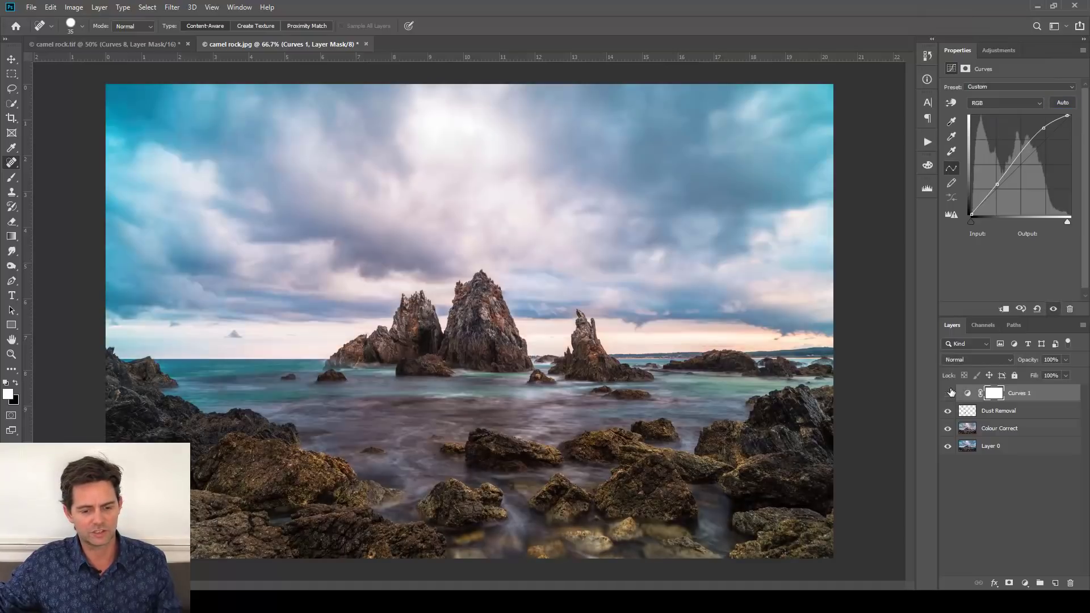
pyautogui.click(950, 392)
pyautogui.click(950, 392)
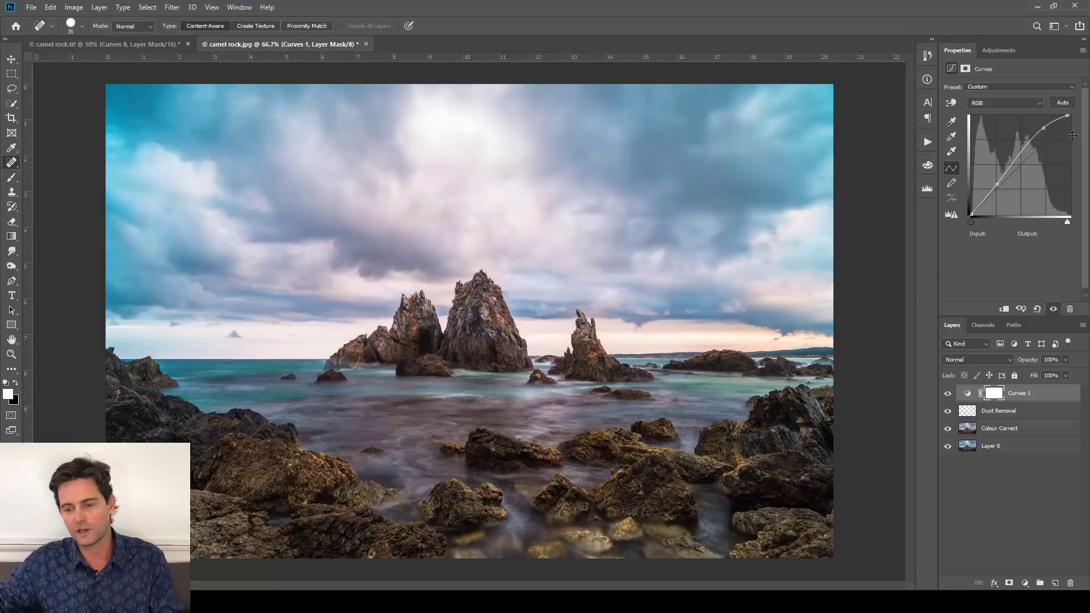
# Step: Compare the auto correction algorithms and settle on Enhance Monochromatic Contrast
pyautogui.keyDown('alt'); pyautogui.click(1063, 104); pyautogui.keyUp('alt')
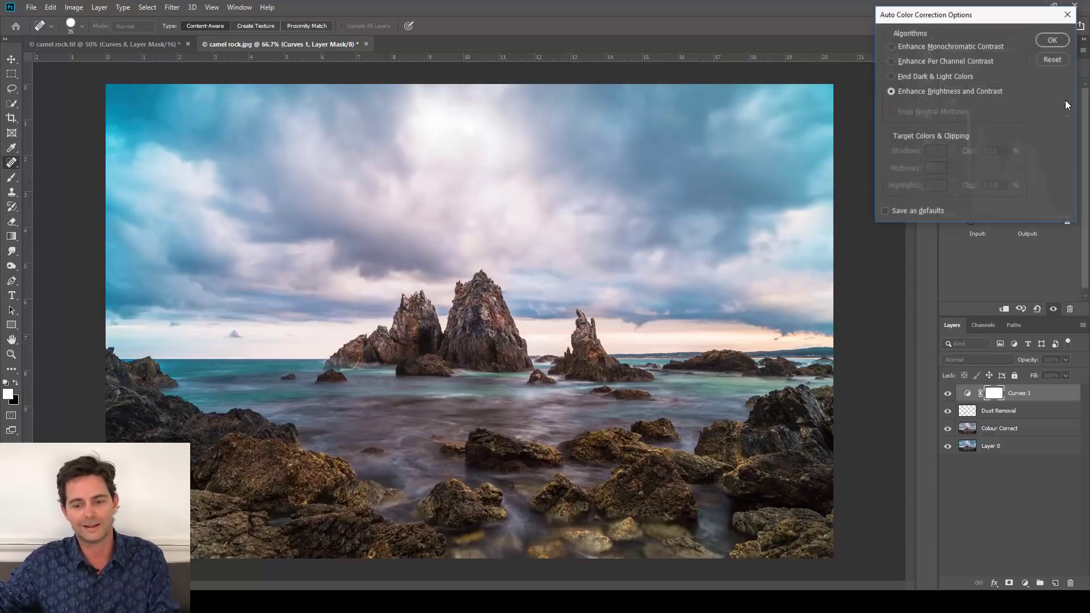
pyautogui.moveTo(967, 16); pyautogui.dragTo(929, 18)
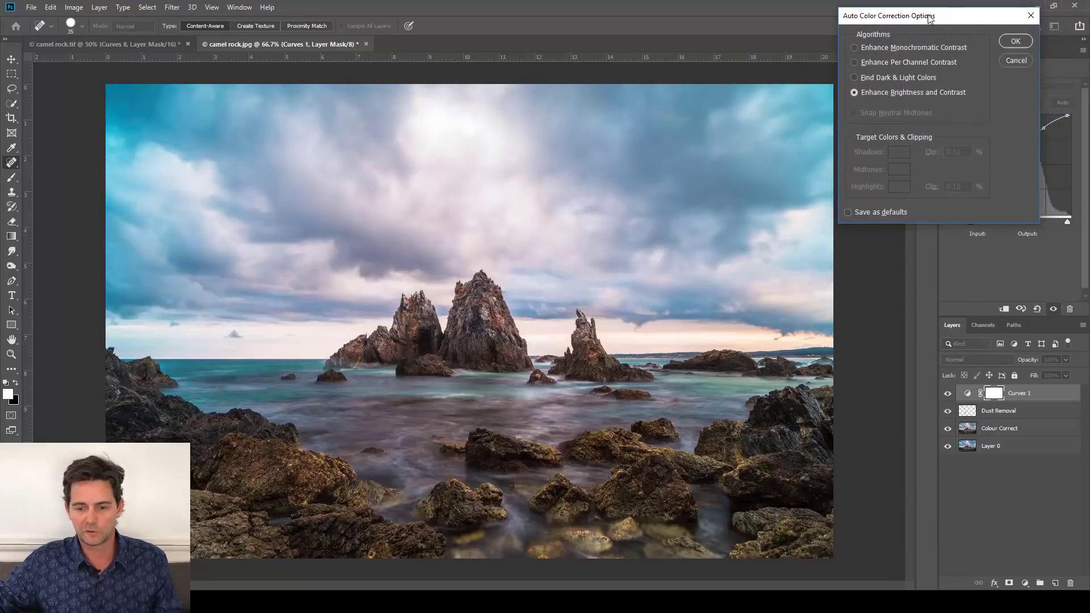
pyautogui.click(854, 47)
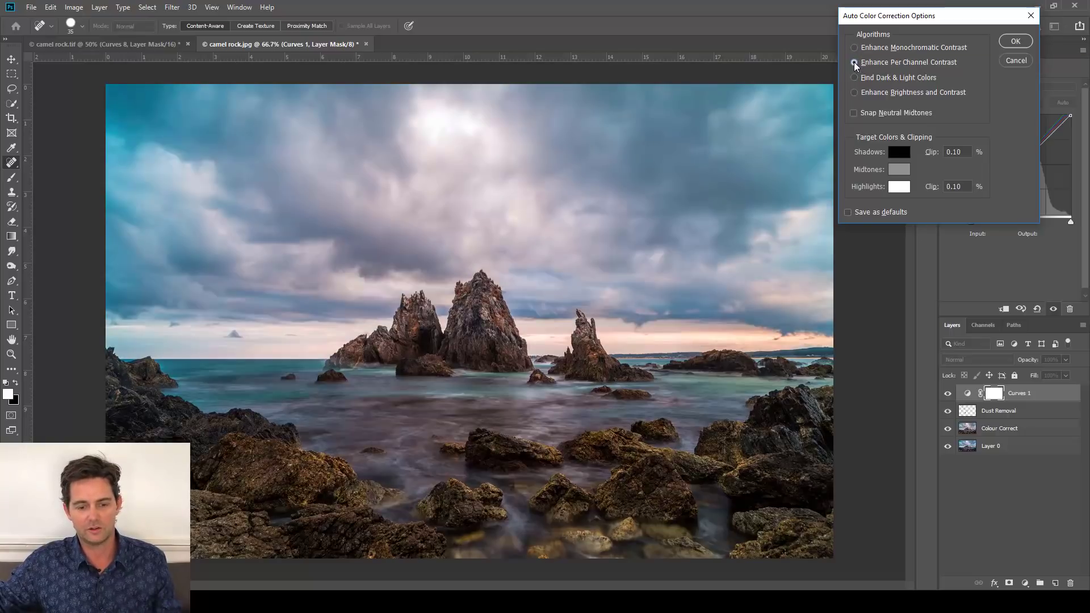
pyautogui.click(856, 92)
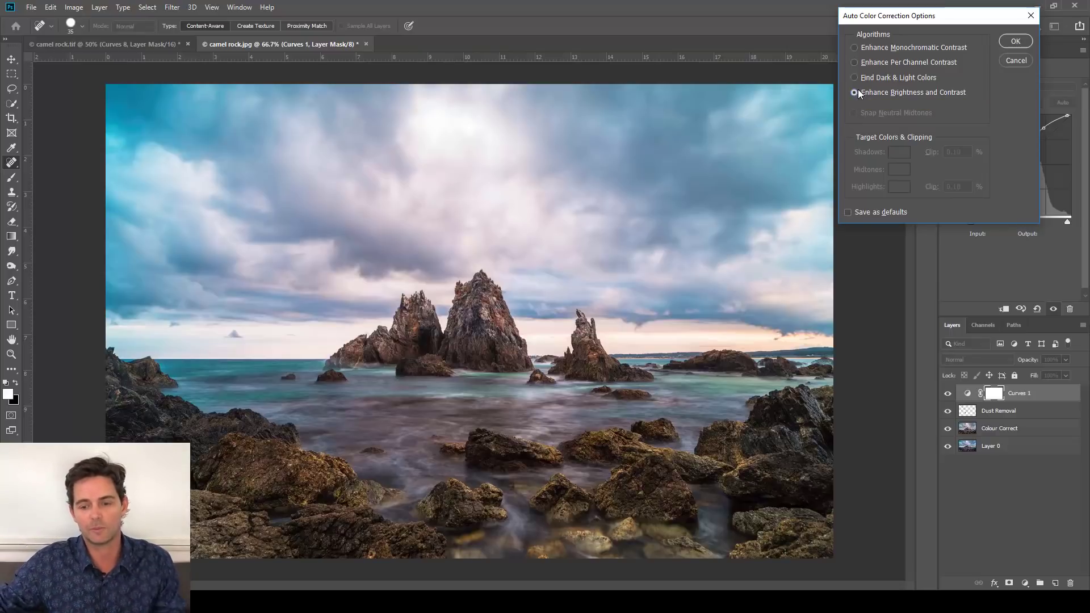
pyautogui.click(858, 78)
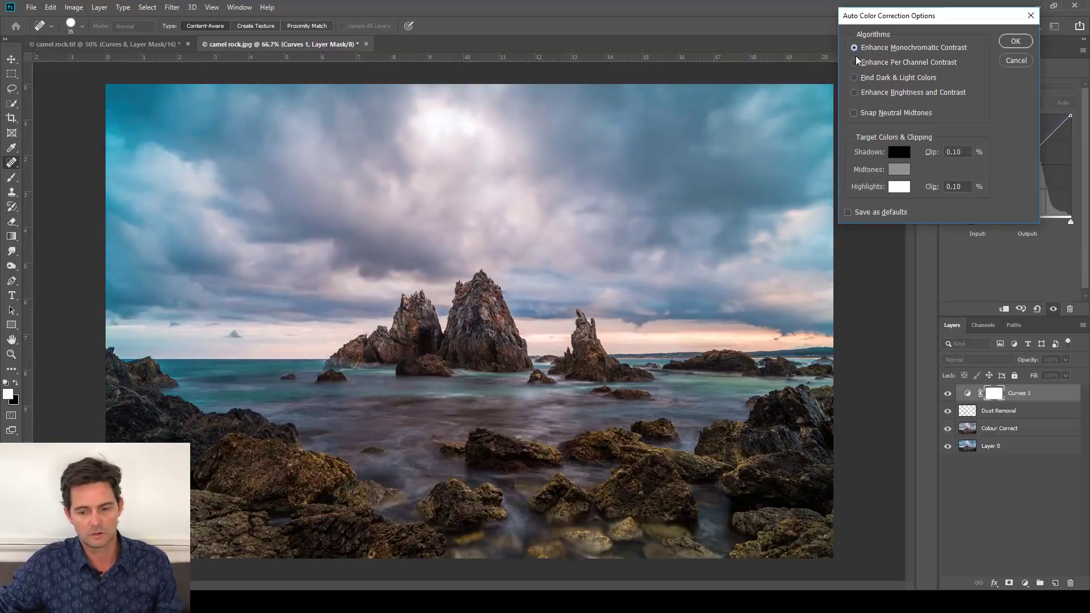
pyautogui.click(854, 93)
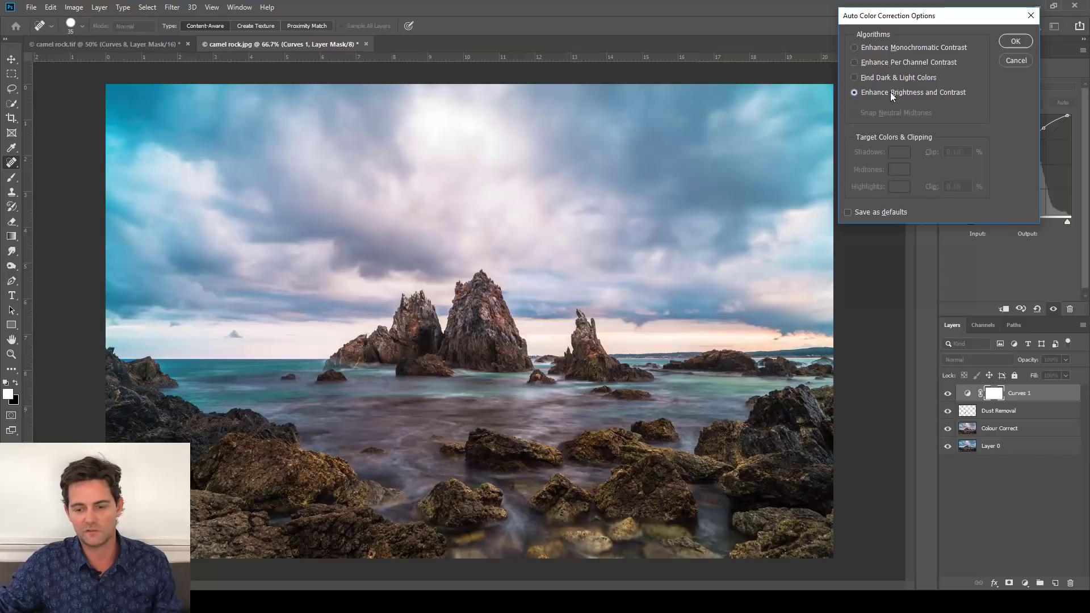
pyautogui.click(854, 48)
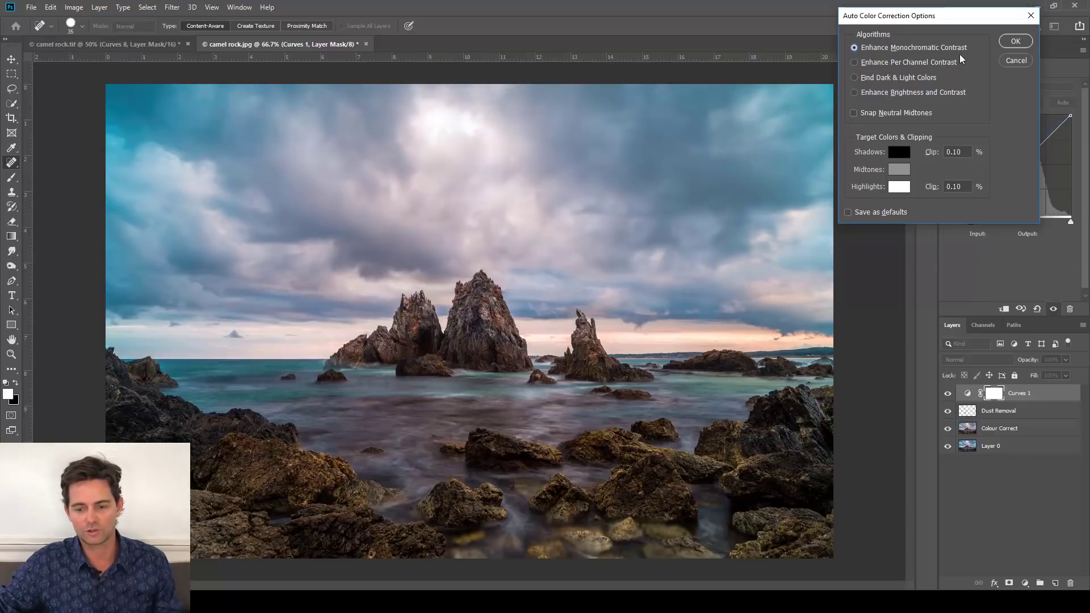
# Step: Leave Snap Neutral Midtones unchecked after comparing, and confirm the auto correction options
pyautogui.click(854, 113)
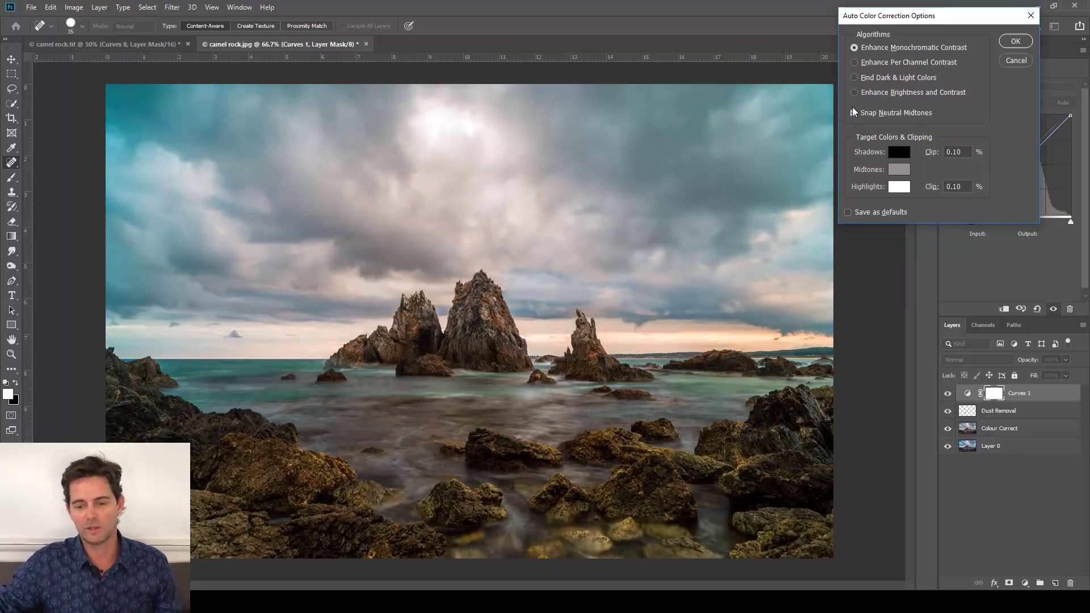
pyautogui.click(851, 117)
pyautogui.click(851, 117)
pyautogui.click(852, 117)
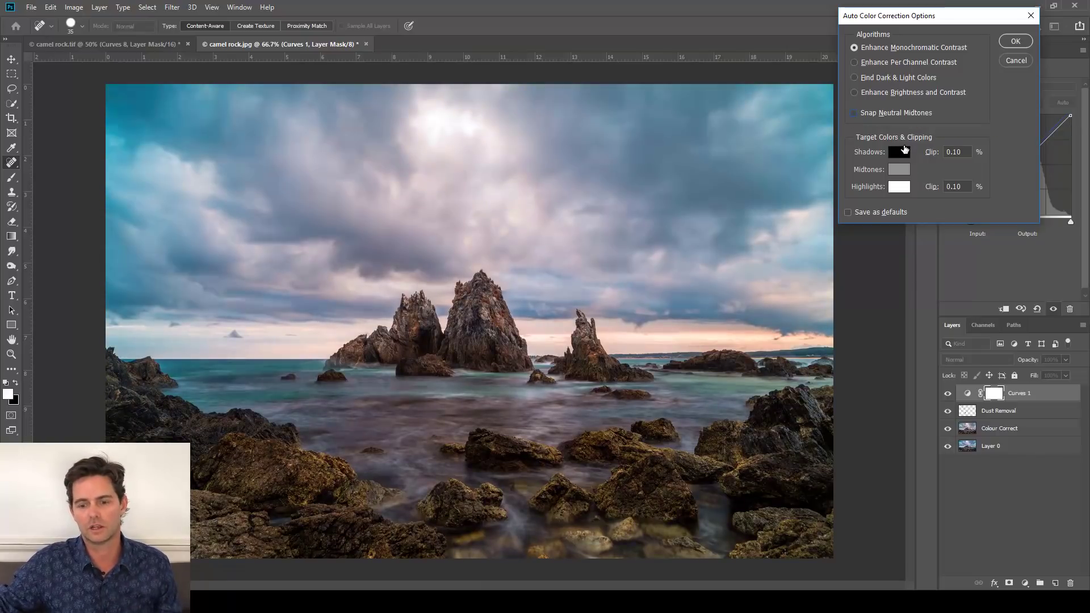
pyautogui.click(1013, 42)
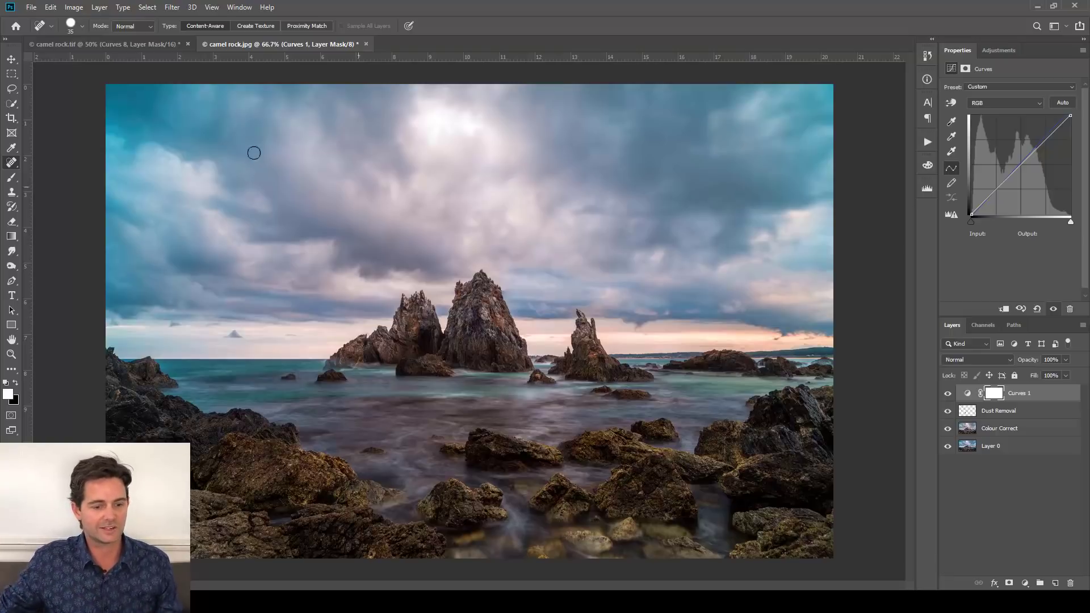
# Step: Switch to the camel rock.tif document with its dark finished edit
pyautogui.click(80, 41)
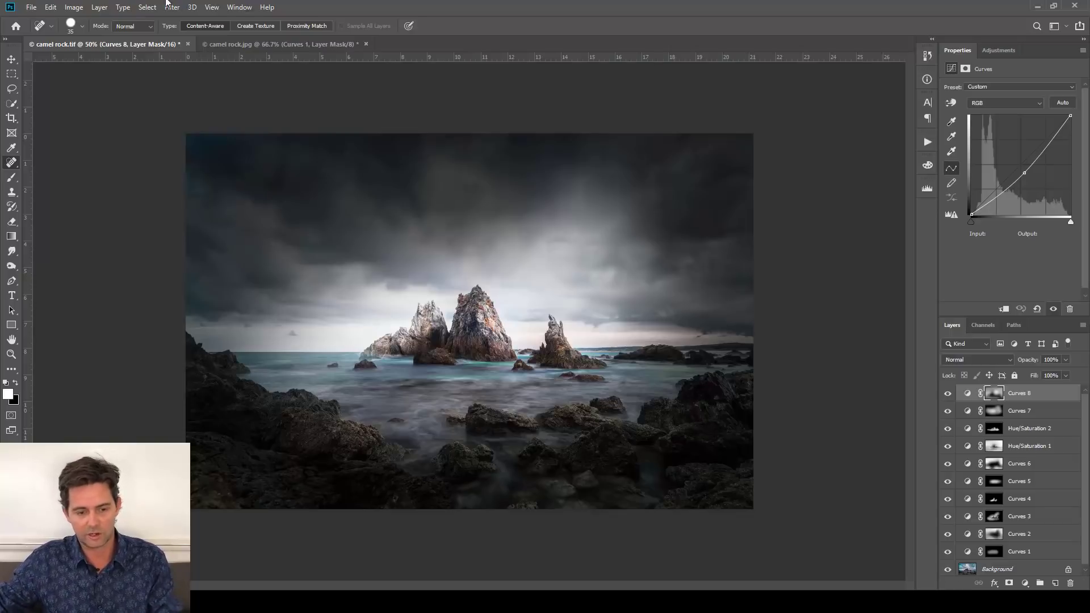
pyautogui.click(250, 45)
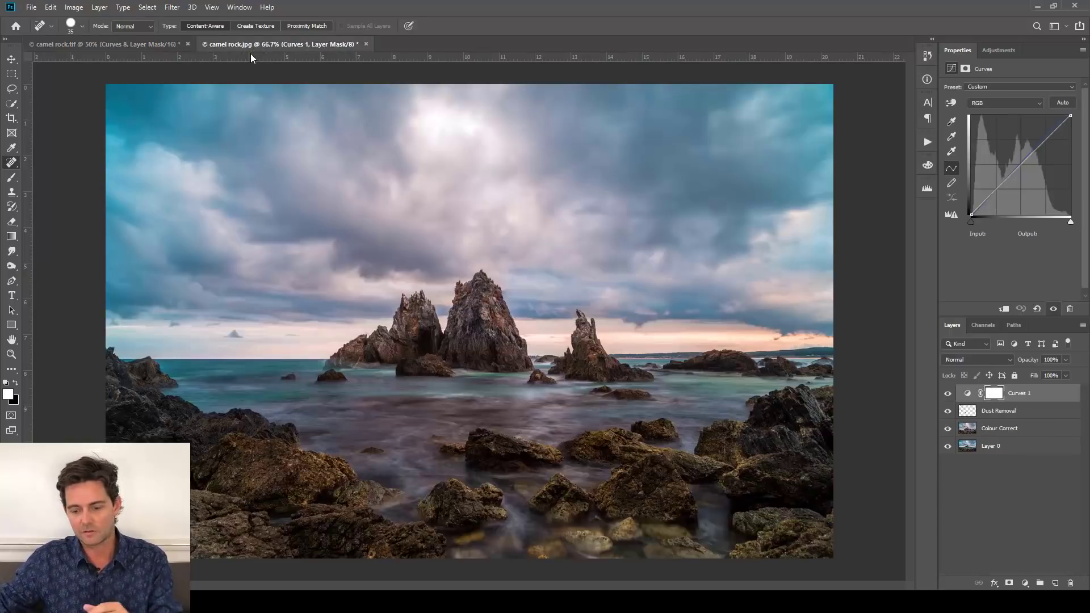
pyautogui.click(113, 44)
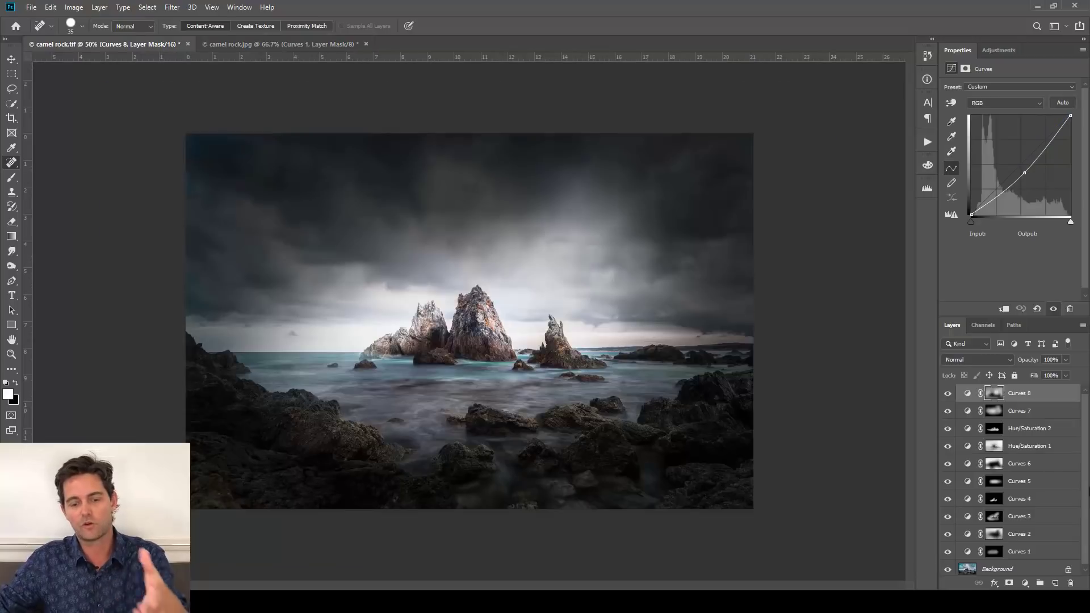